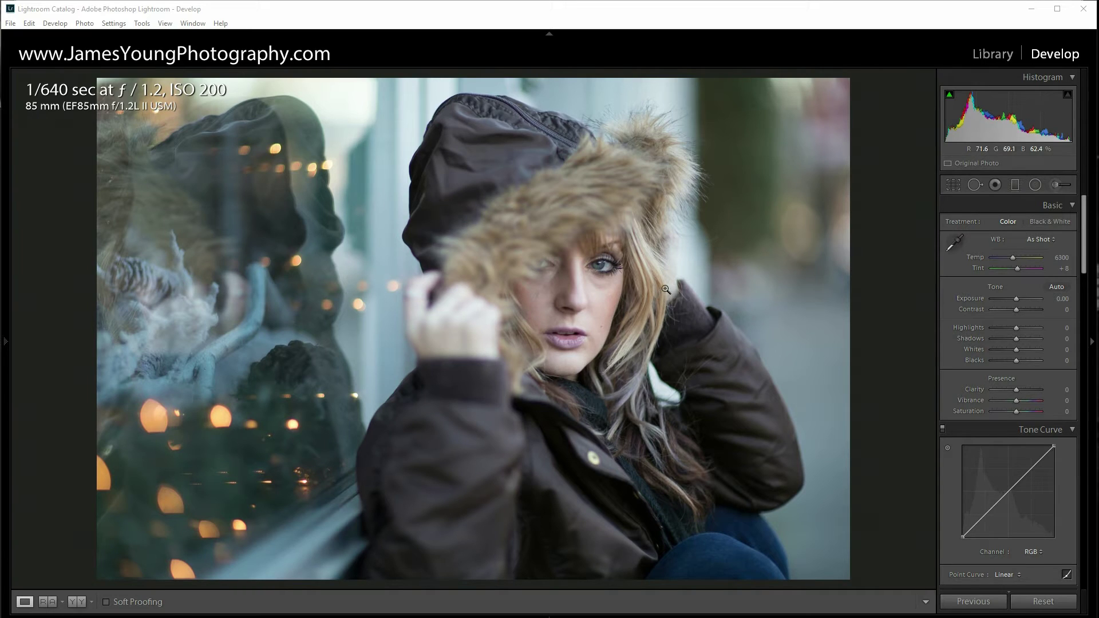
Check the photo's crop framing and inspect the woman's eye up close for sharpness
{"action": "left_click", "coordinate": [952, 189]}
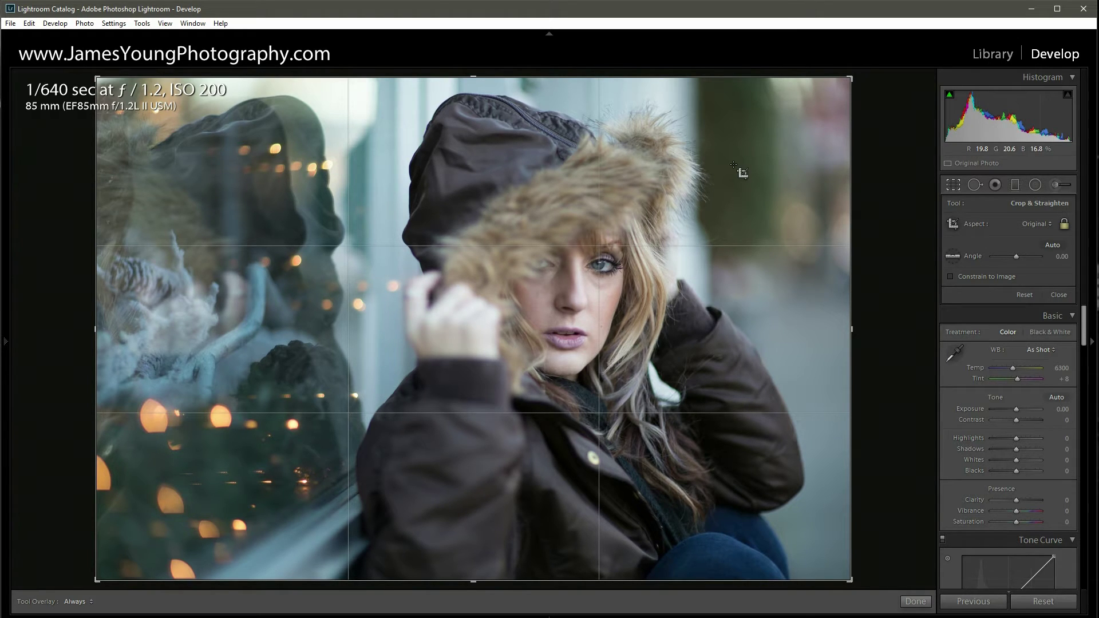
{"action": "left_click", "coordinate": [949, 188]}
{"action": "left_click", "coordinate": [601, 280]}
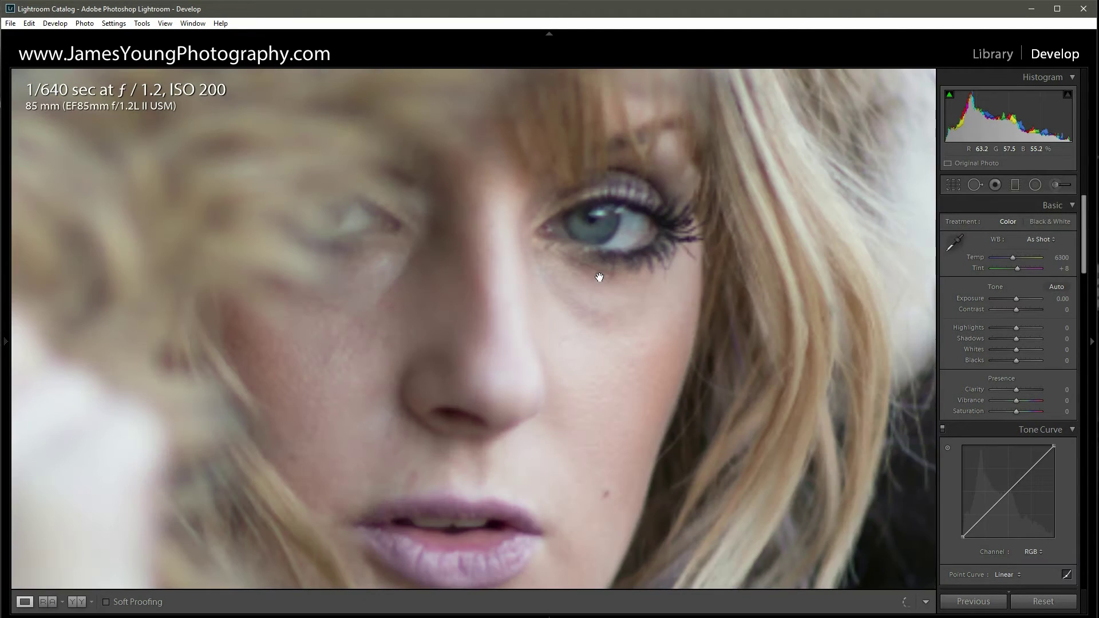
{"action": "left_click_drag", "start_coordinate": [595, 223], "coordinate": [581, 259]}
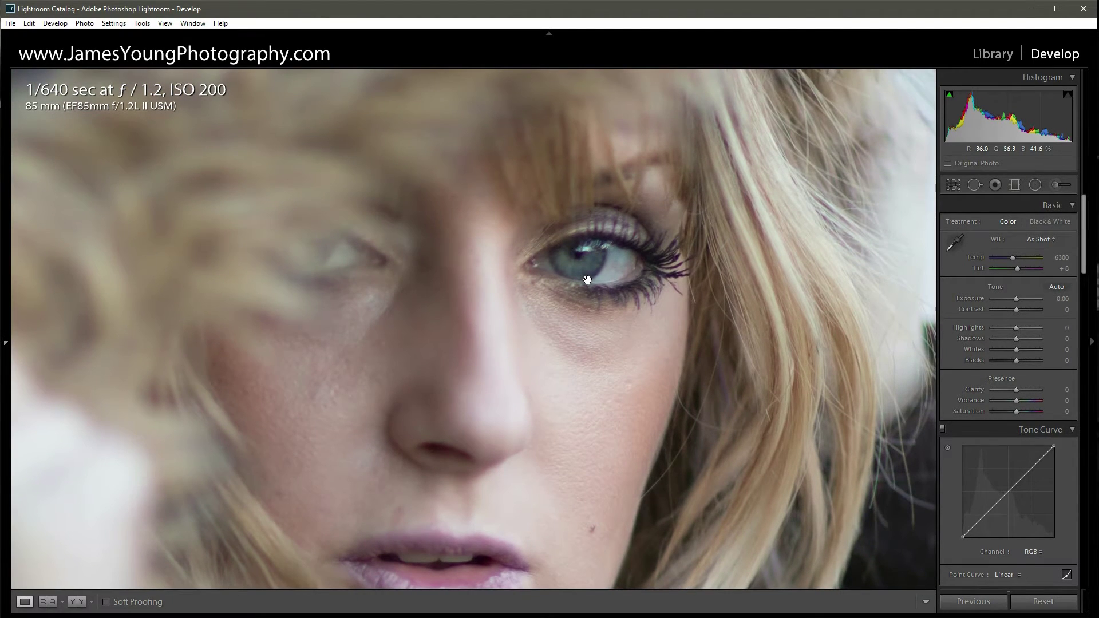
{"action": "left_click", "coordinate": [585, 266]}
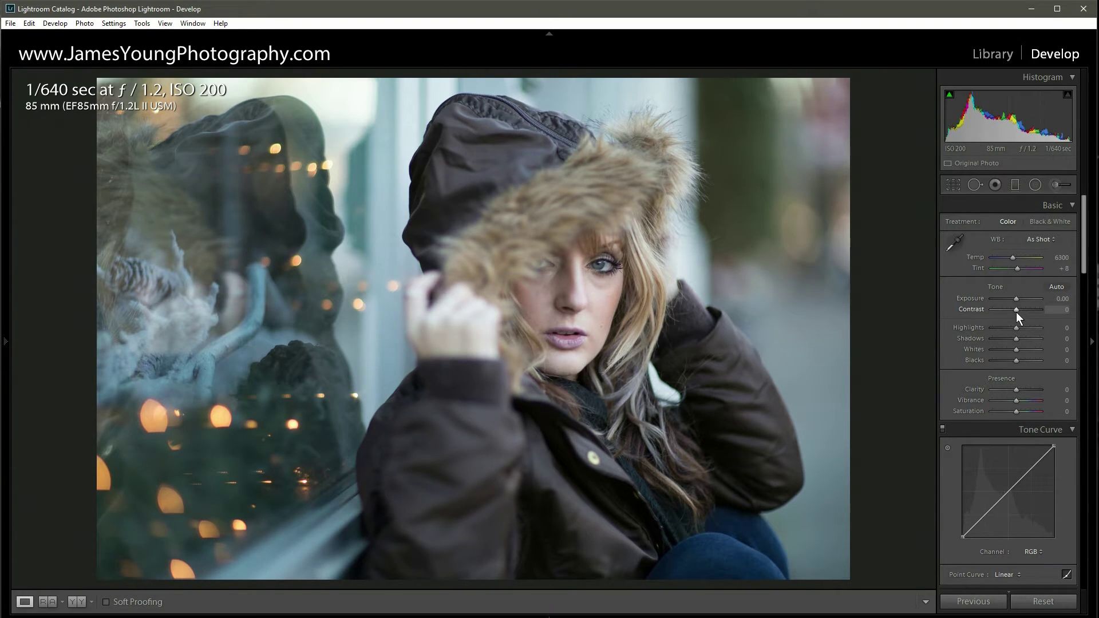
Apply the Medium Contrast point curve and lower Highlights to −55
{"action": "left_click", "coordinate": [1008, 575]}
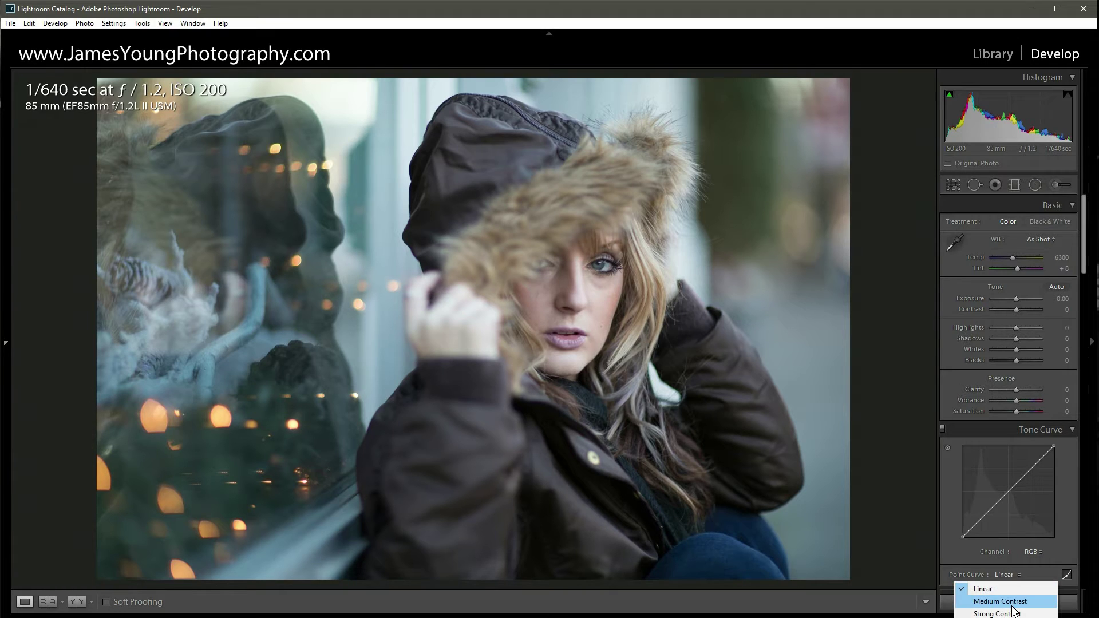
{"action": "left_click", "coordinate": [1012, 605]}
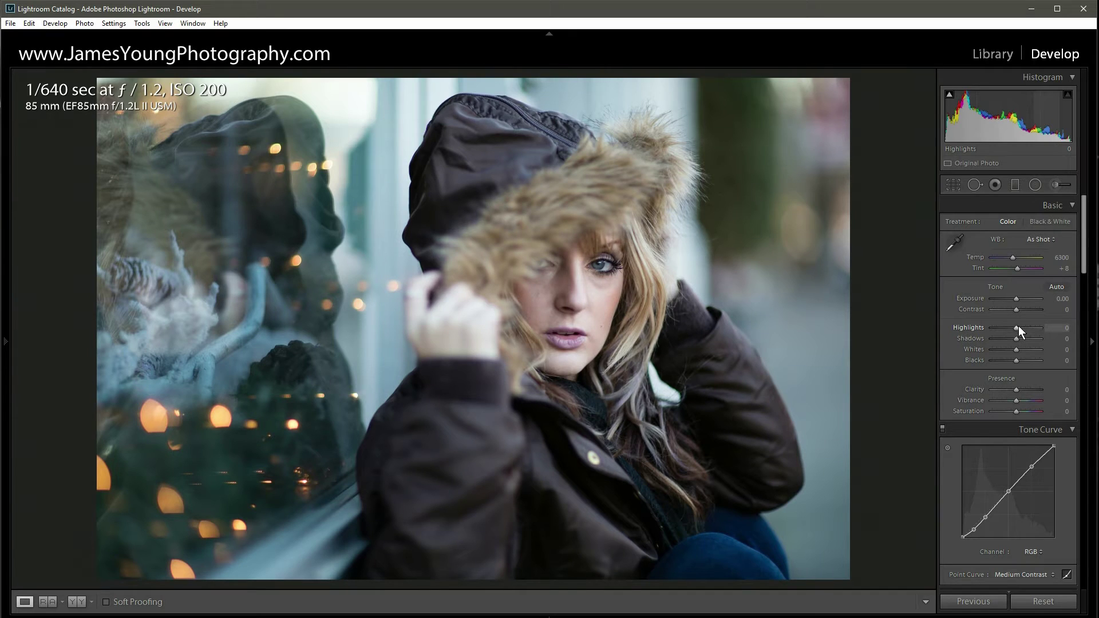
{"action": "left_click_drag", "start_coordinate": [1017, 330], "coordinate": [1008, 326]}
{"action": "key", "text": "Down"}
{"action": "key", "text": "Down"}
{"action": "key", "text": "Down"}
{"action": "key", "text": "Down"}
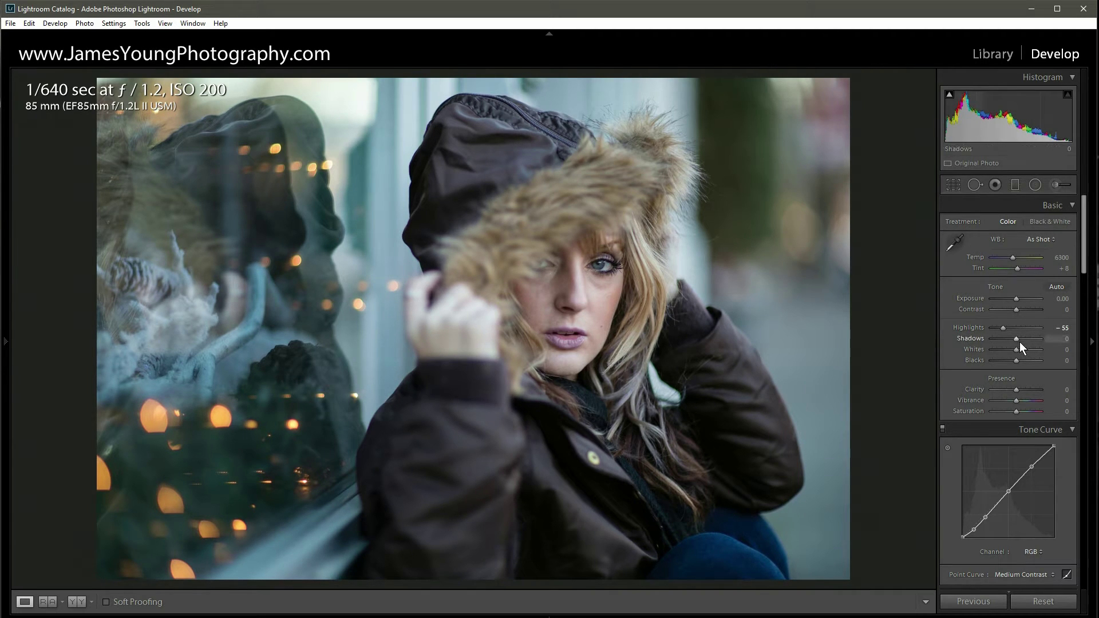
Raise the photo's Shadows to +25
{"action": "key", "text": "Up"}
{"action": "key", "text": "Up"}
{"action": "key", "text": "Up"}
{"action": "key", "text": "Up"}
{"action": "key", "text": "Up"}
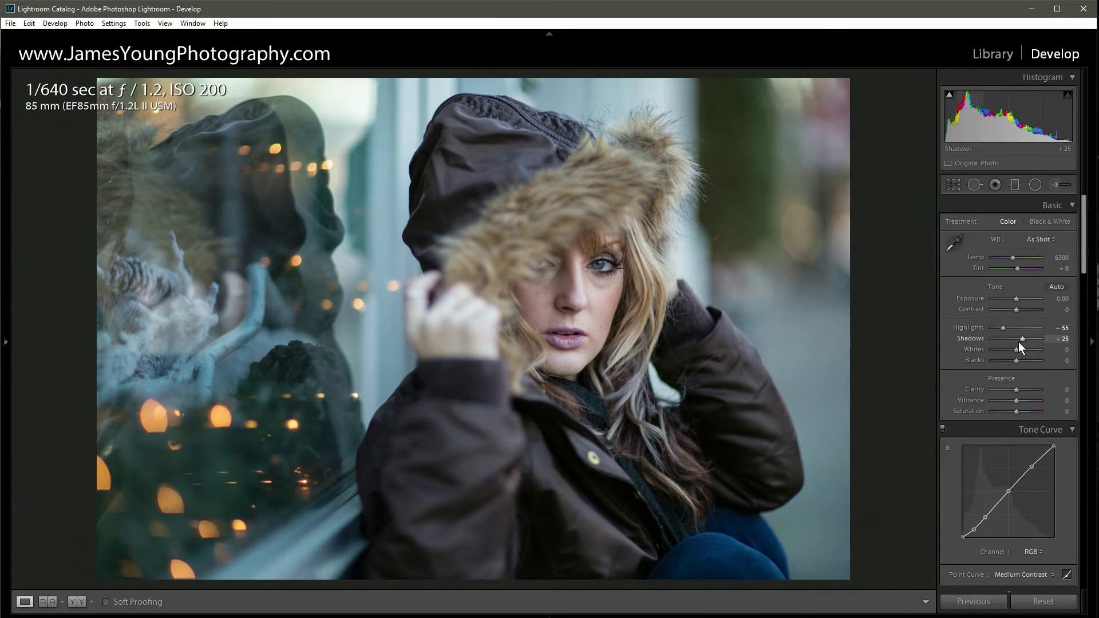
Check the Whites for clipping and lower Blacks to −36 with the help of the clipping preview
{"action": "left_click", "coordinate": [1017, 350], "text": "alt"}
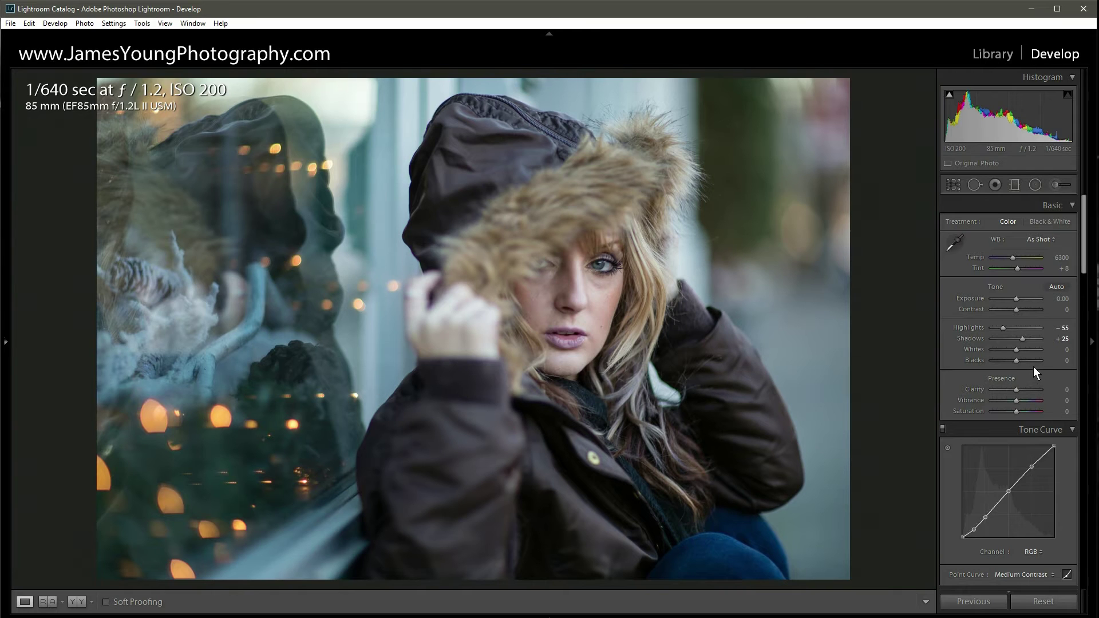
{"action": "left_click", "coordinate": [1007, 360]}
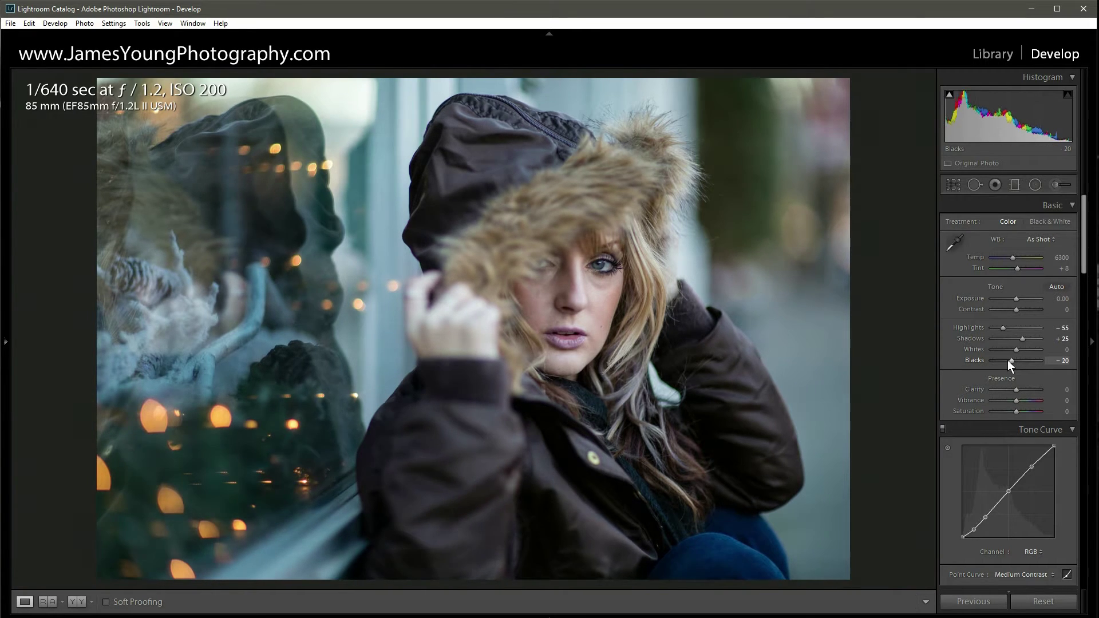
{"action": "key", "text": "alt"}
{"action": "left_click_drag", "start_coordinate": [1009, 361], "coordinate": [1007, 361]}
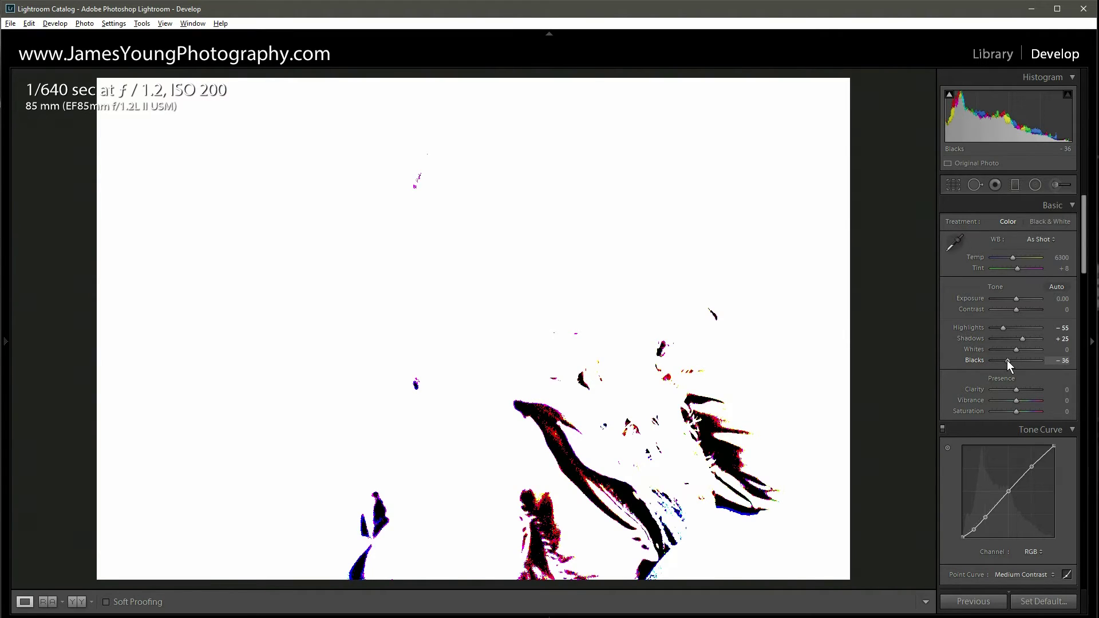
{"action": "left_click_drag", "start_coordinate": [1007, 359], "coordinate": [1007, 359]}
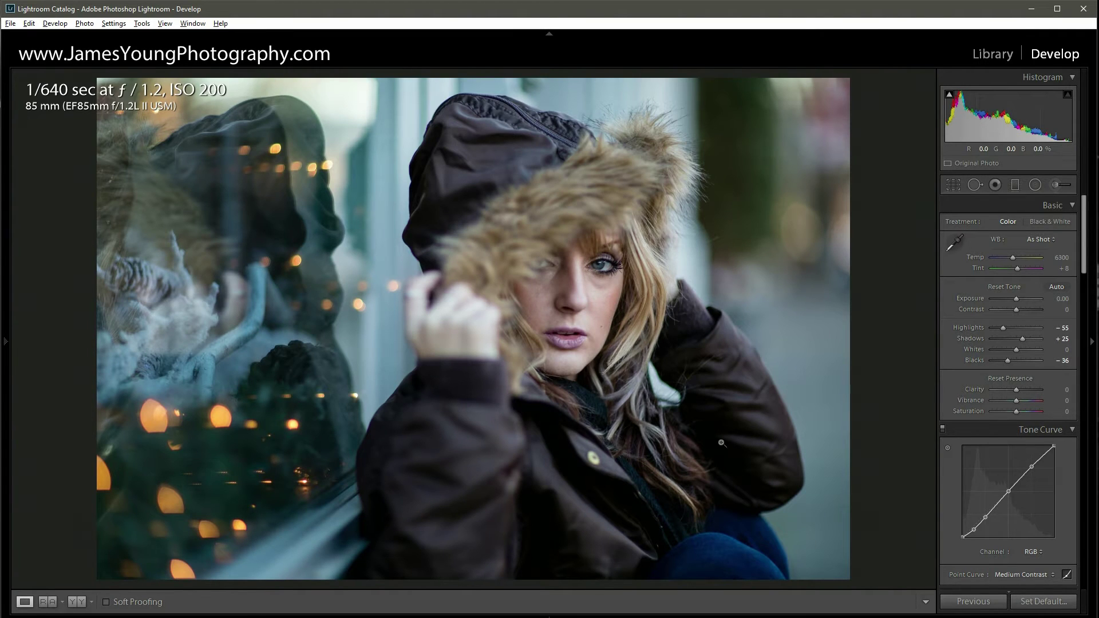
{"action": "left_click_drag", "start_coordinate": [1007, 362], "coordinate": [1006, 360]}
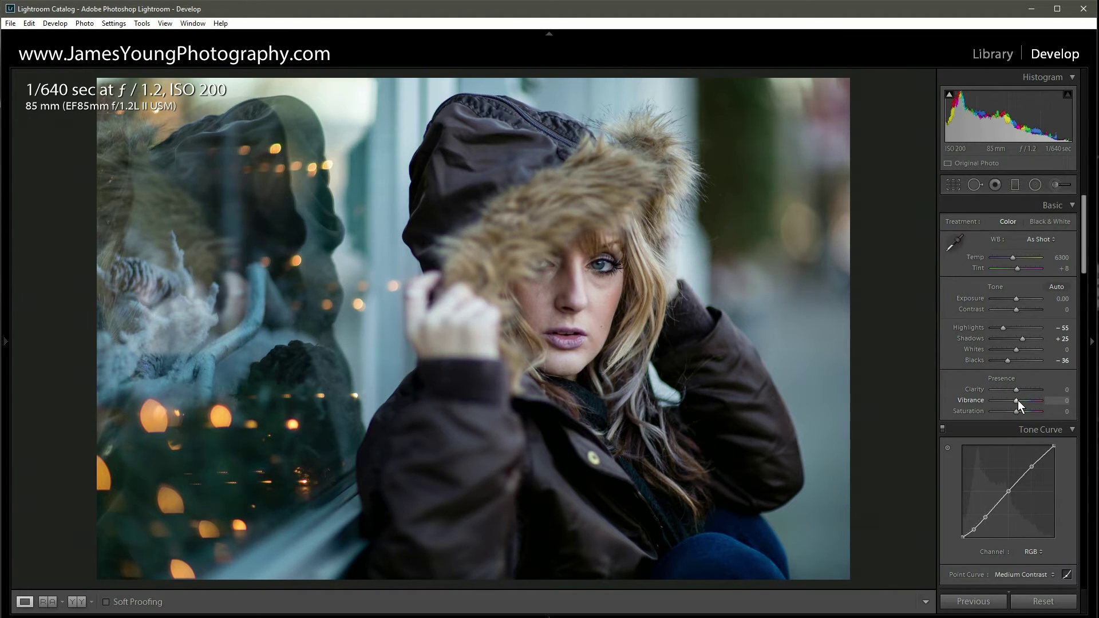
Set Vibrance to +30 and Saturation to −15
{"action": "scroll", "coordinate": [1018, 400], "scroll_direction": "up", "scroll_amount": 5}
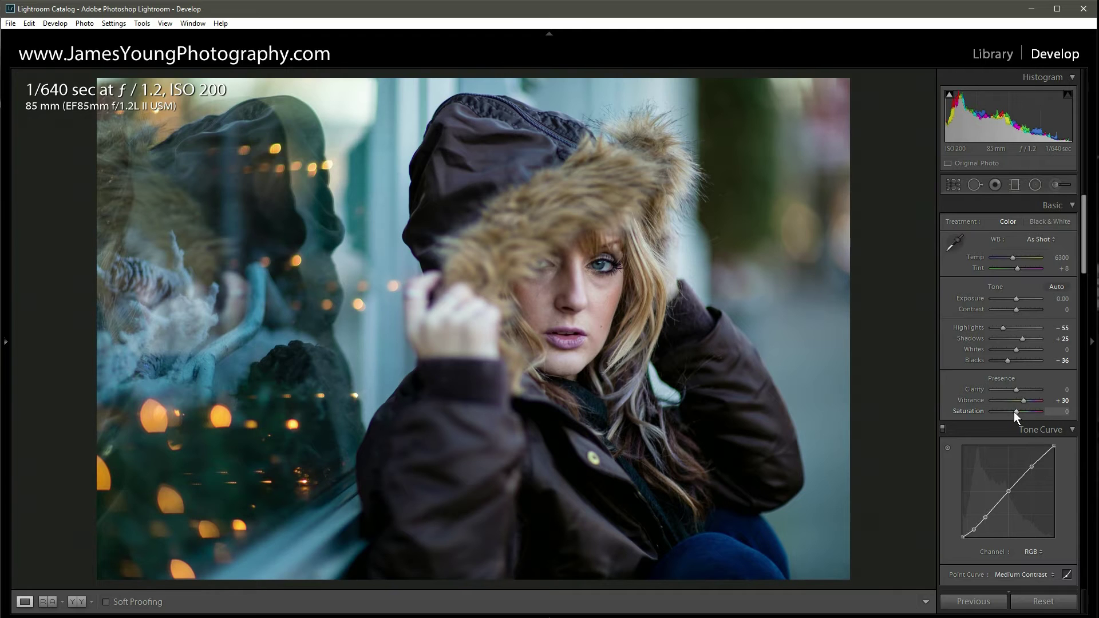
{"action": "scroll", "coordinate": [1015, 412], "scroll_direction": "down", "scroll_amount": 2}
Split-tone the highlights with Hue 70 and Saturation 35
{"action": "scroll", "coordinate": [977, 349], "scroll_direction": "down", "scroll_amount": 10}
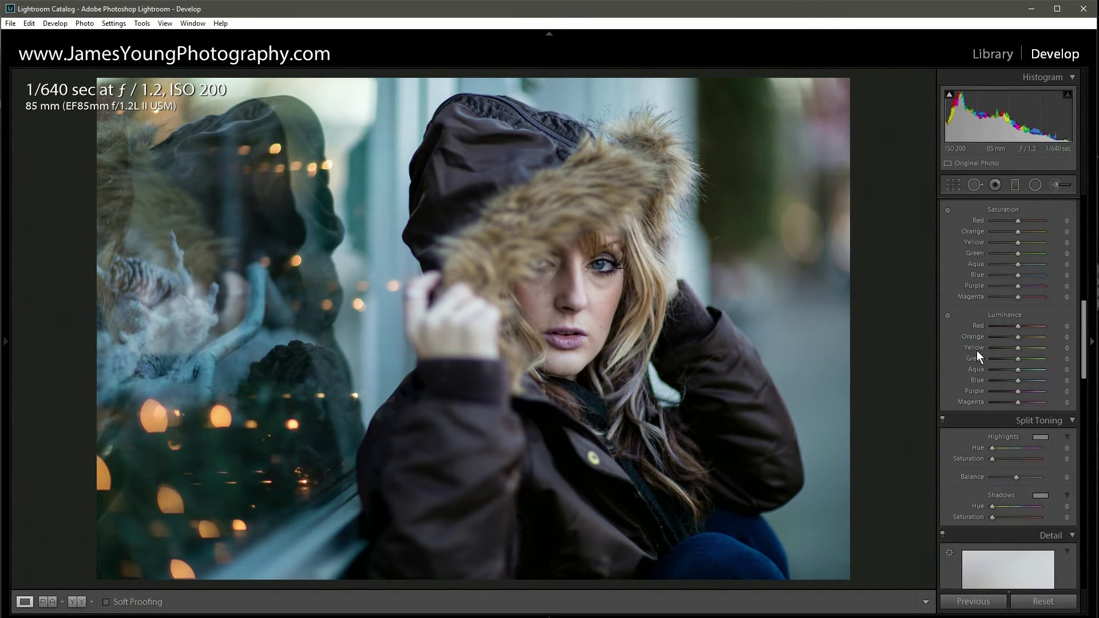
{"action": "scroll", "coordinate": [976, 352], "scroll_direction": "down", "scroll_amount": 4}
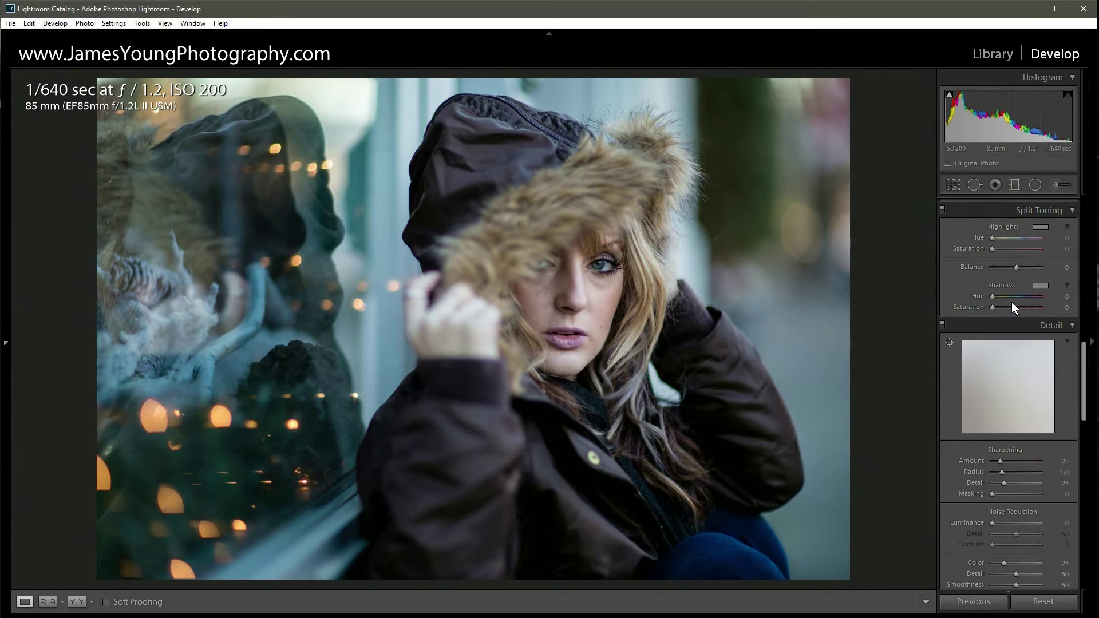
{"action": "scroll", "coordinate": [1010, 359], "scroll_direction": "up", "scroll_amount": 2}
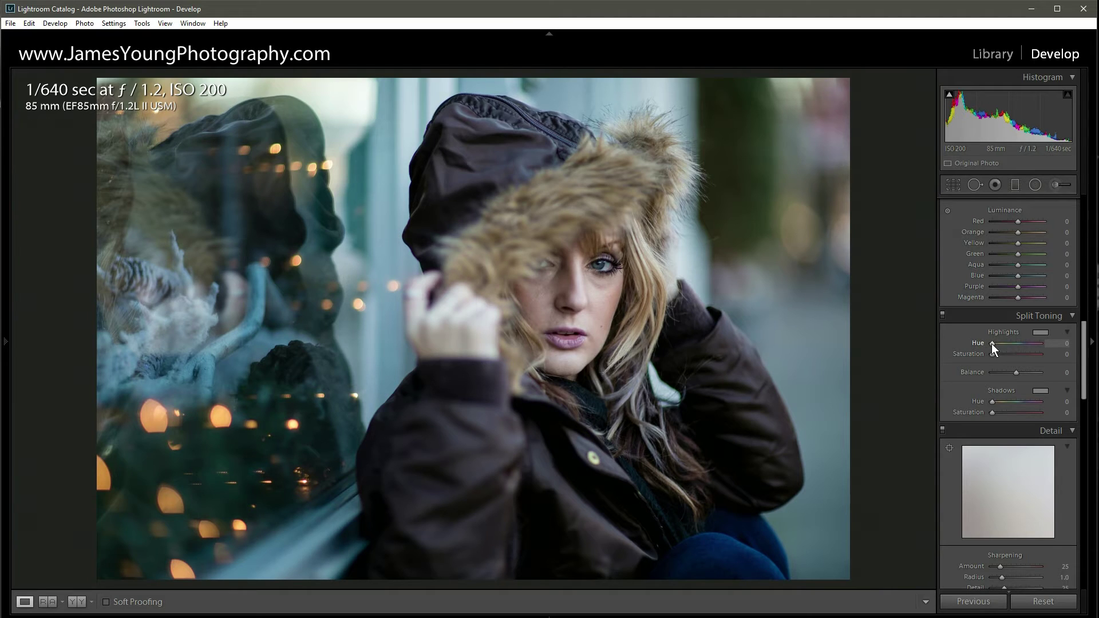
{"action": "key", "text": "Up"}
{"action": "key", "text": "Up"}
{"action": "key", "text": "Up"}
{"action": "key", "text": "Up"}
{"action": "key", "text": "Up"}
{"action": "key", "text": "Up"}
{"action": "key", "text": "Up"}
{"action": "key", "text": "Up"}
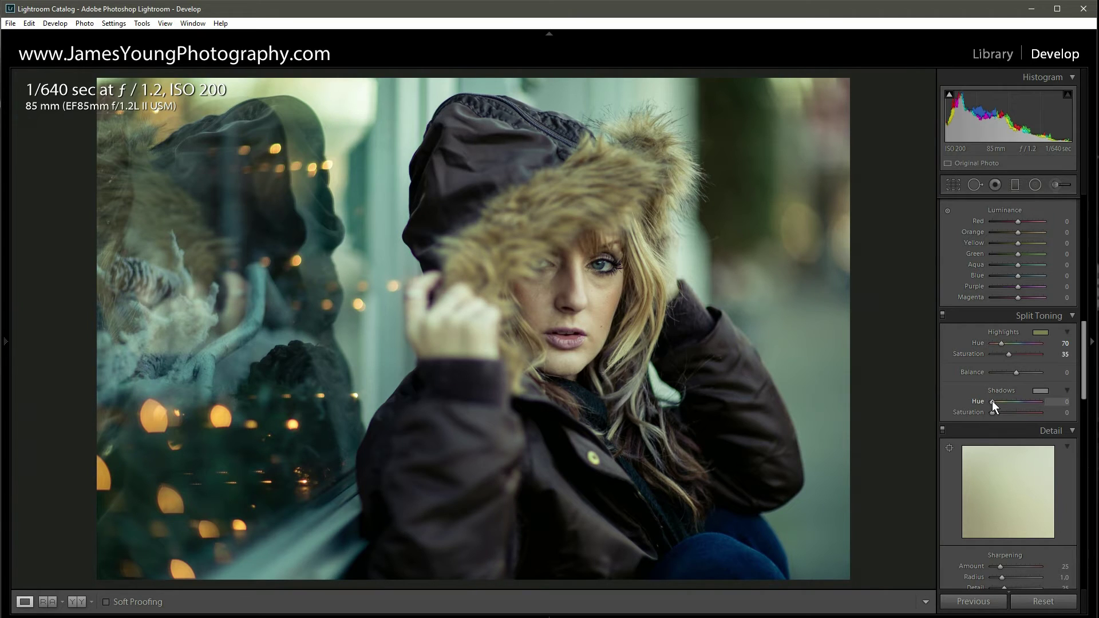
Split-tone the shadows with Hue 240 and Saturation 25
{"action": "left_click_drag", "start_coordinate": [992, 400], "coordinate": [1025, 404]}
{"action": "scroll", "coordinate": [991, 414], "scroll_direction": "up", "scroll_amount": 1}
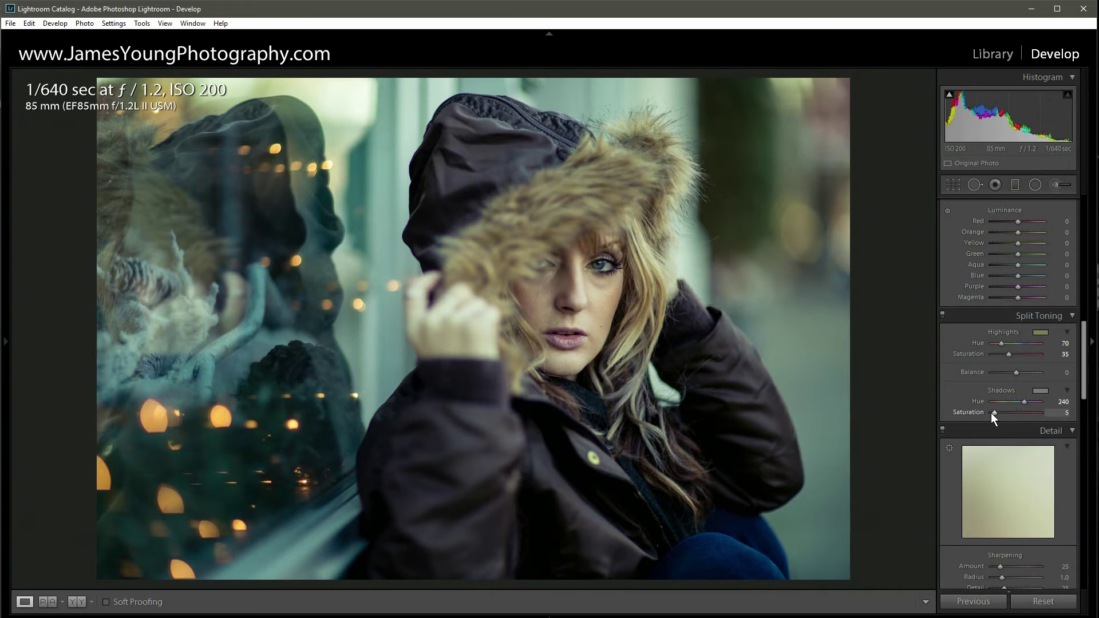
{"action": "scroll", "coordinate": [991, 414], "scroll_direction": "up", "scroll_amount": 2}
{"action": "scroll", "coordinate": [1060, 352], "scroll_direction": "up", "scroll_amount": 1}
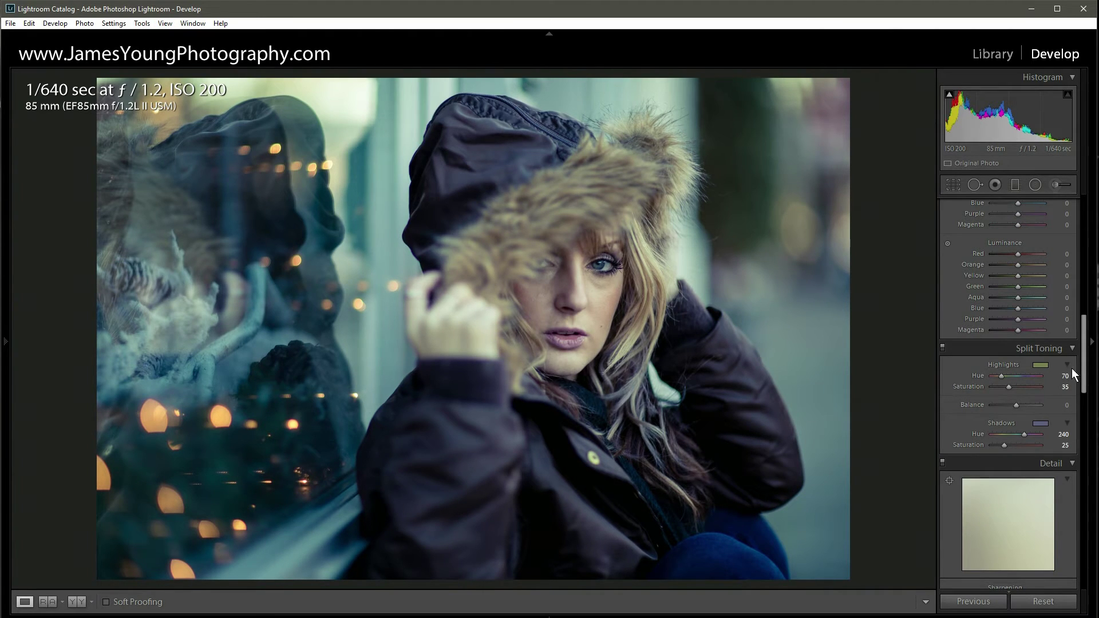
Darken the cool colours by setting Luminance to −69 for Aqua, −49 for Blue and −36 for Purple
{"action": "scroll", "coordinate": [1084, 371], "scroll_direction": "up", "scroll_amount": 6}
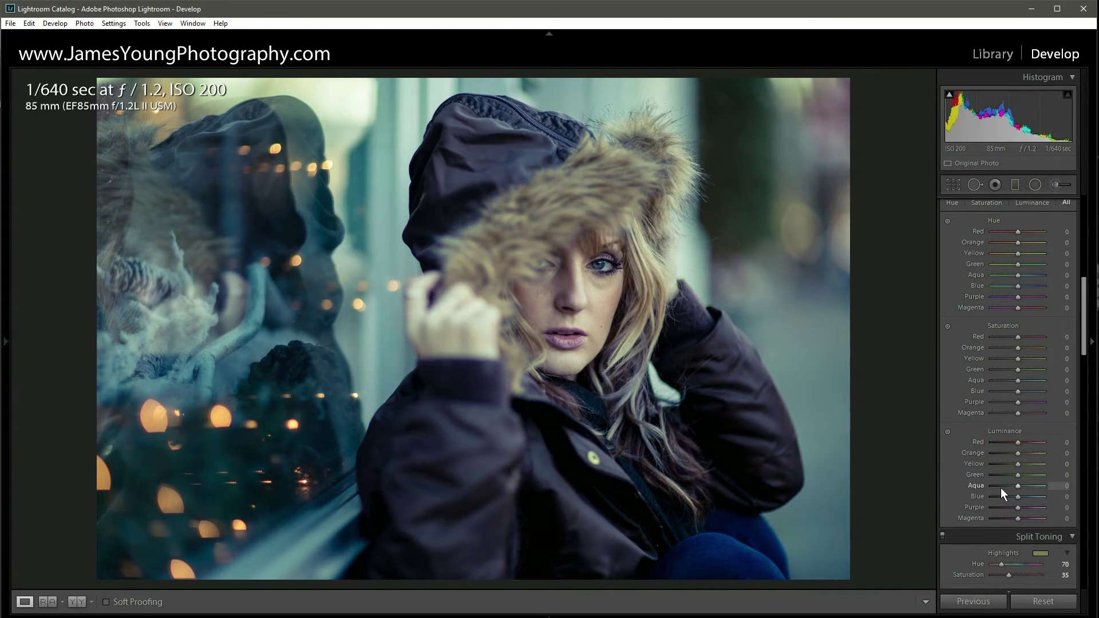
{"action": "left_click_drag", "start_coordinate": [1017, 488], "coordinate": [1003, 488]}
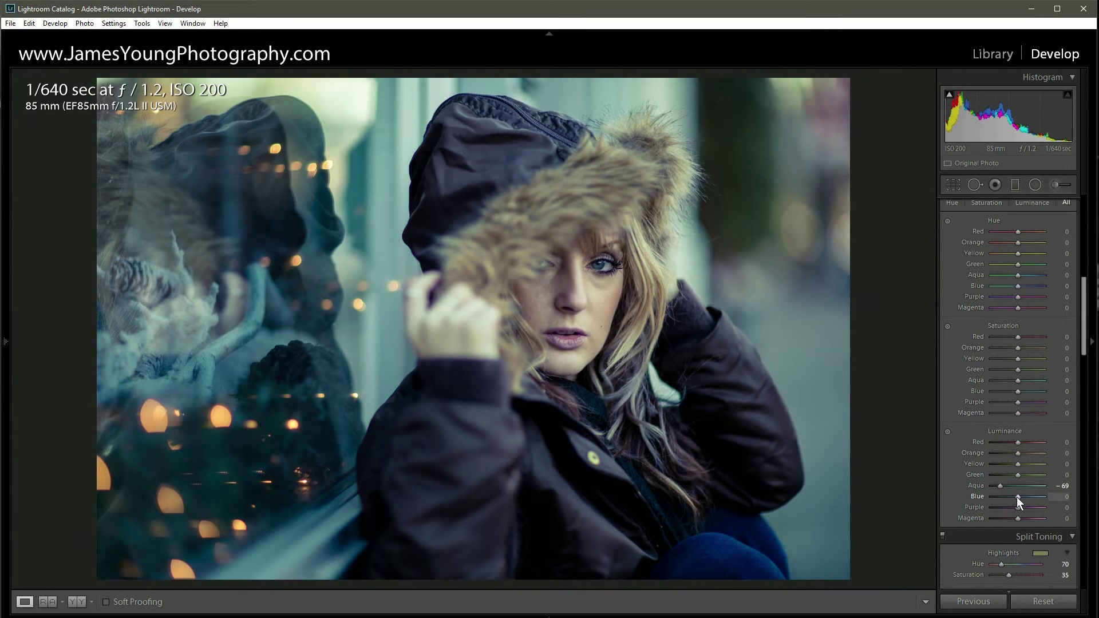
{"action": "left_click_drag", "start_coordinate": [1017, 496], "coordinate": [1005, 497]}
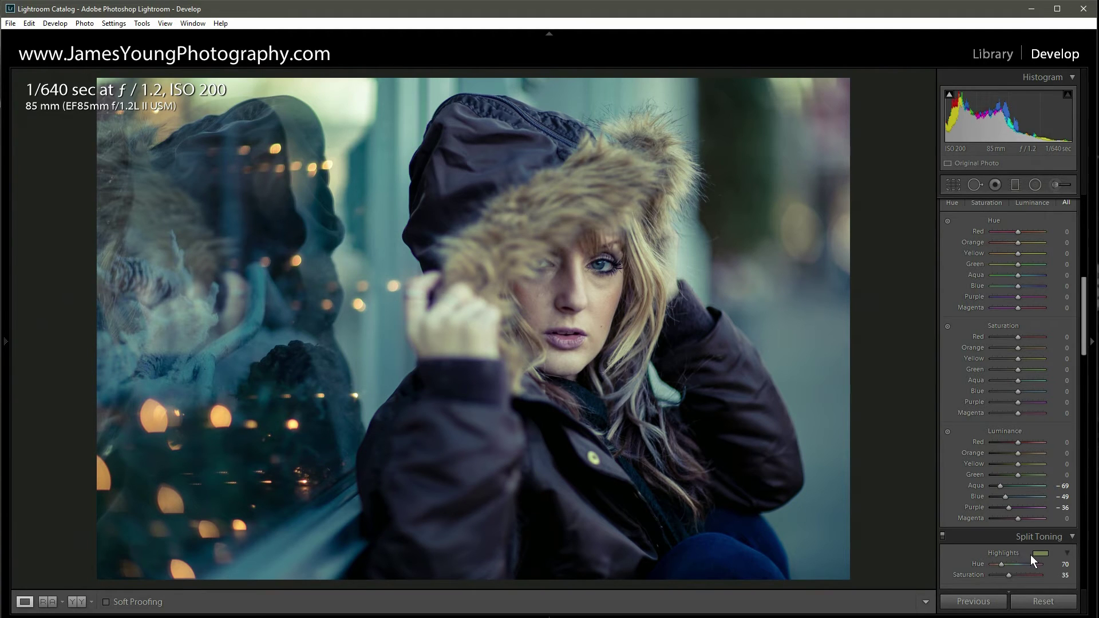
Compare the photo with and without the HSL adjustments by switching them off and on repeatedly
{"action": "scroll", "coordinate": [983, 441], "scroll_direction": "up", "scroll_amount": 3}
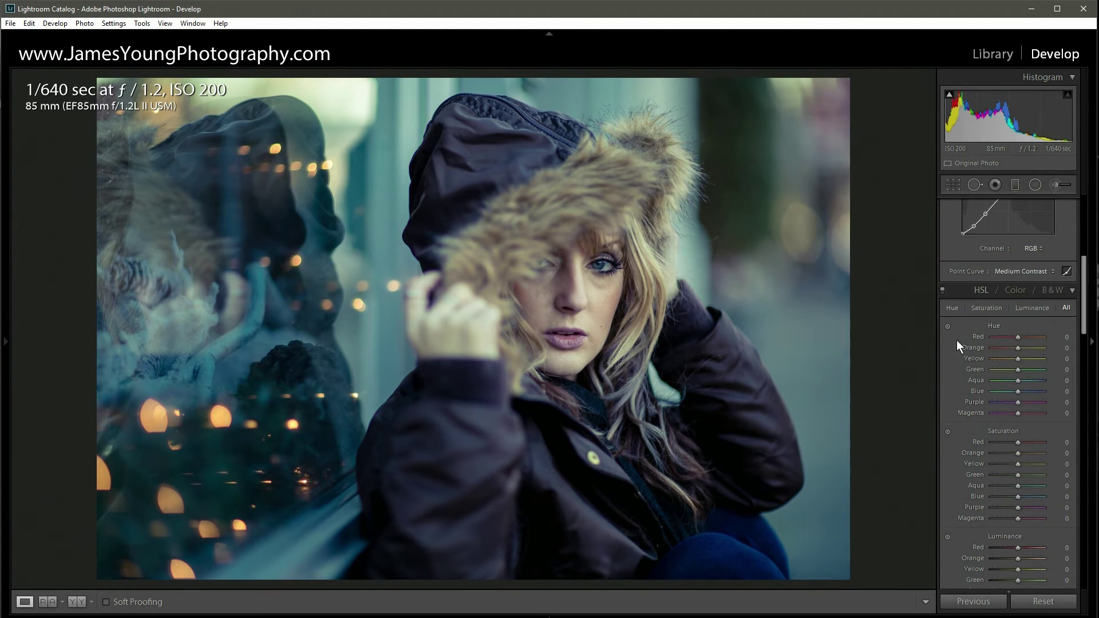
{"action": "left_click", "coordinate": [943, 291]}
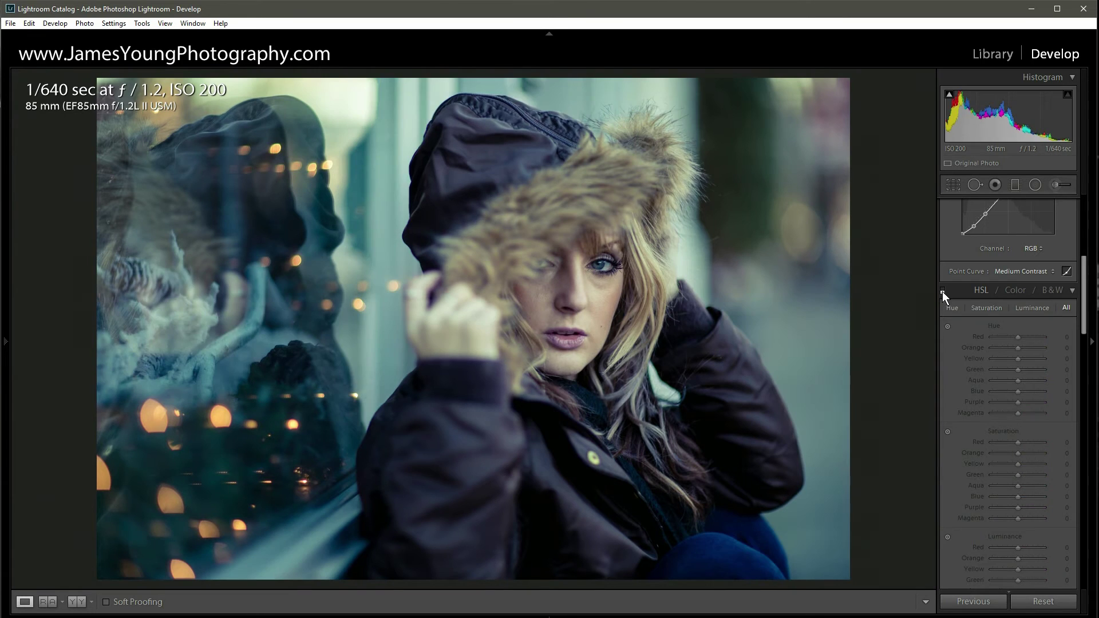
{"action": "left_click", "coordinate": [942, 291]}
{"action": "left_click", "coordinate": [943, 290]}
{"action": "left_click", "coordinate": [943, 291]}
{"action": "left_click", "coordinate": [942, 291]}
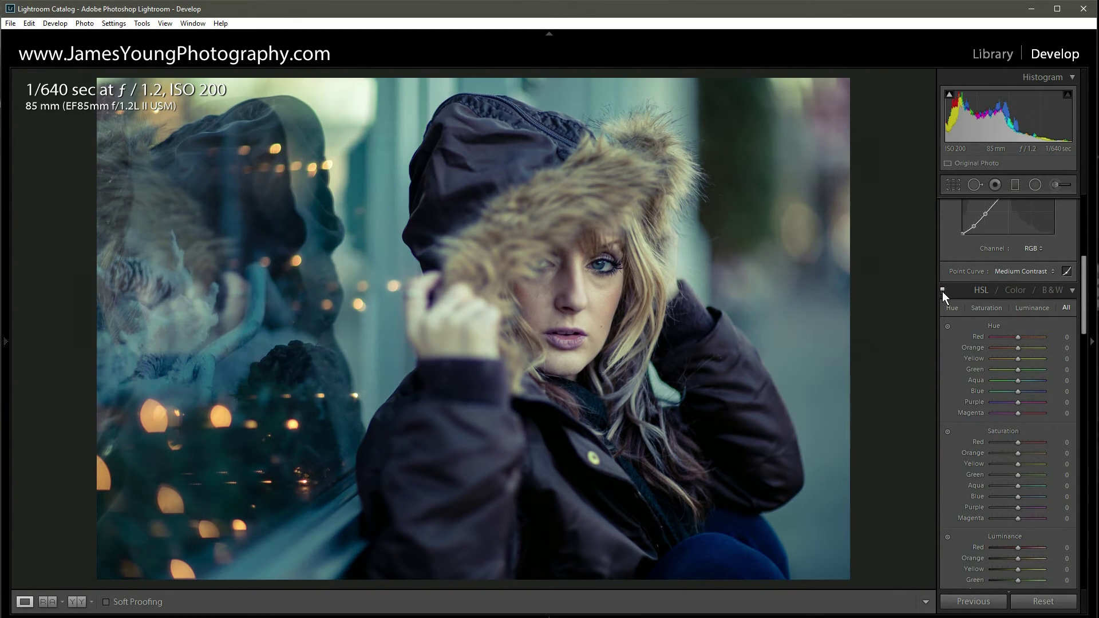
{"action": "left_click", "coordinate": [942, 291]}
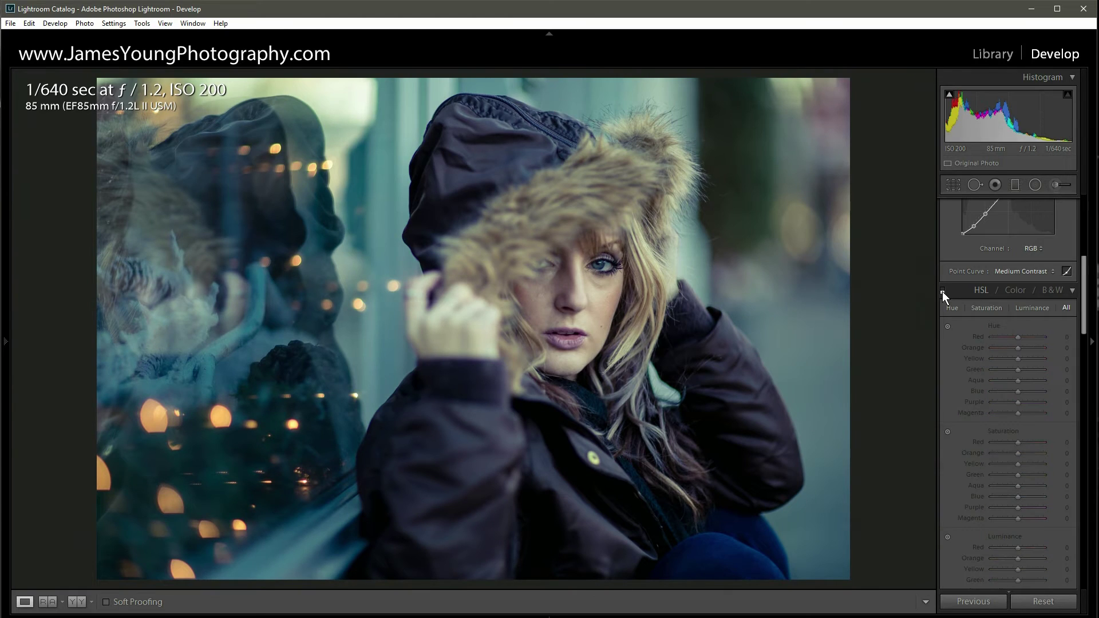
{"action": "left_click", "coordinate": [942, 291]}
Warm the white balance by setting the colour temperature to 7800
{"action": "scroll", "coordinate": [1011, 350], "scroll_direction": "down", "scroll_amount": 3}
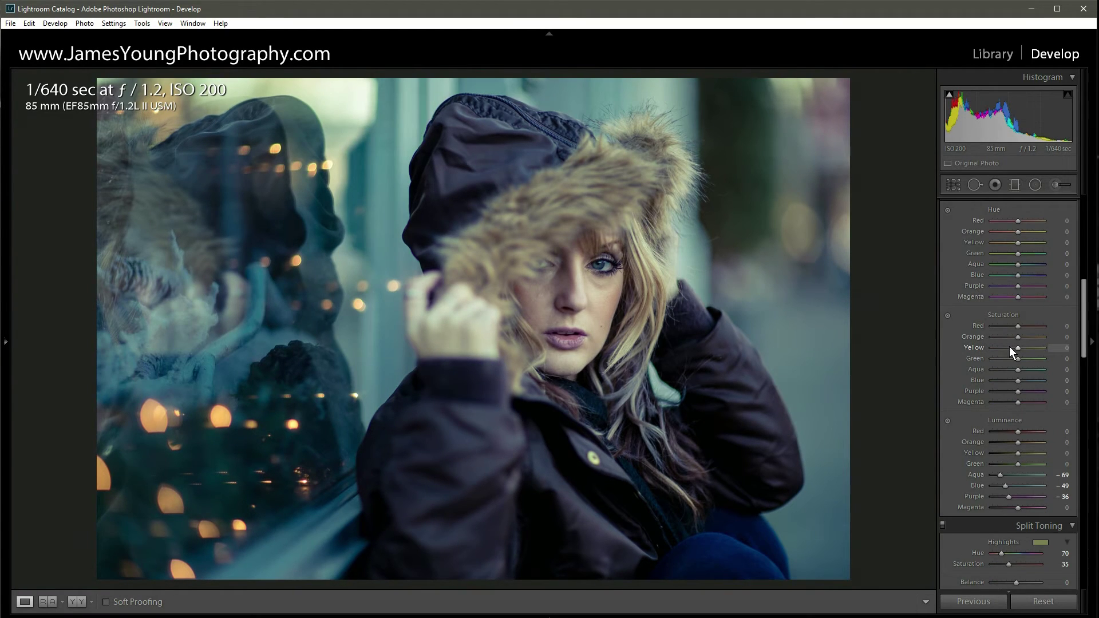
{"action": "left_click_drag", "start_coordinate": [1076, 310], "coordinate": [1077, 219]}
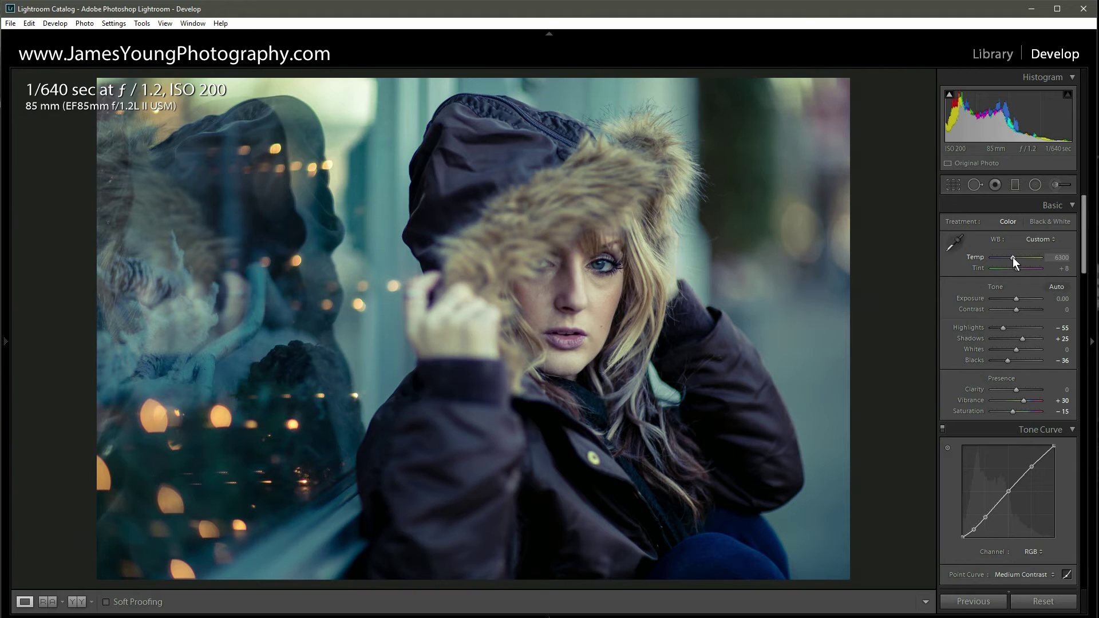
{"action": "key", "text": "Up"}
{"action": "key", "text": "Up"}
{"action": "key", "text": "Up"}
{"action": "key", "text": "Up"}
{"action": "key", "text": "Up"}
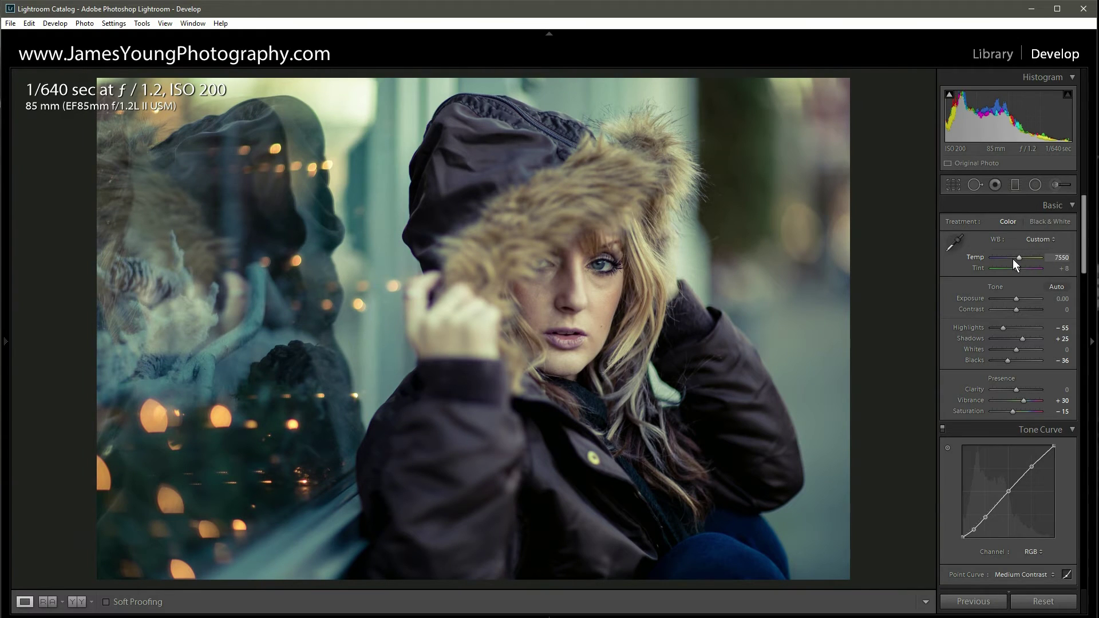
{"action": "key", "text": "Up"}
Remove the tone curve's lower shadow point and raise its black point to give the shadows a faded matte look
{"action": "left_click_drag", "start_coordinate": [1083, 200], "coordinate": [1086, 230]}
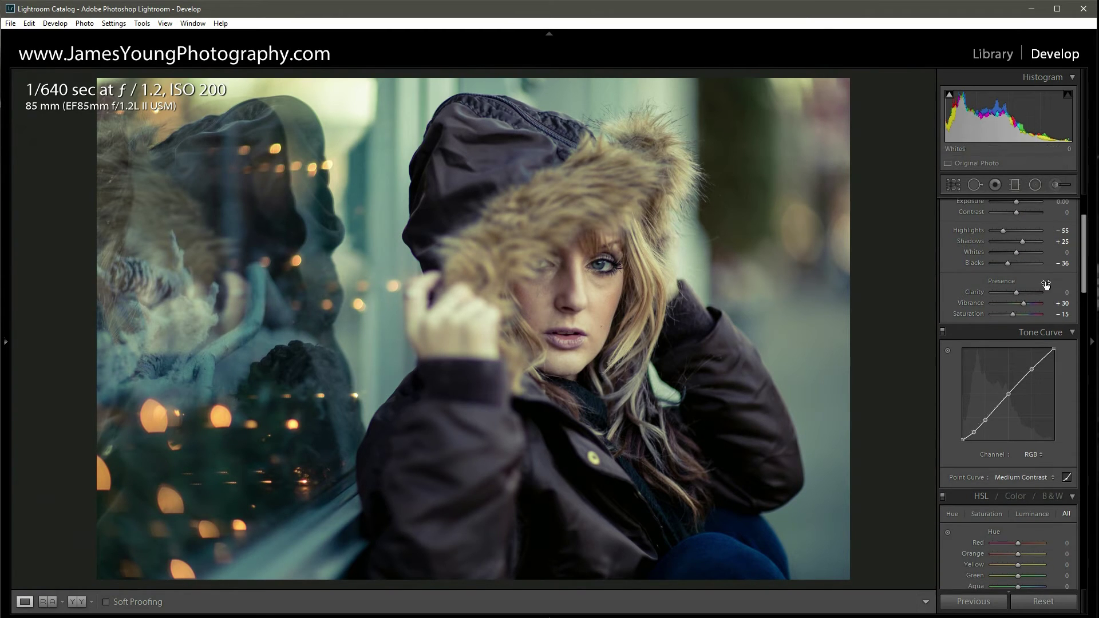
{"action": "left_click", "coordinate": [974, 432]}
{"action": "left_click_drag", "start_coordinate": [973, 432], "coordinate": [964, 441]}
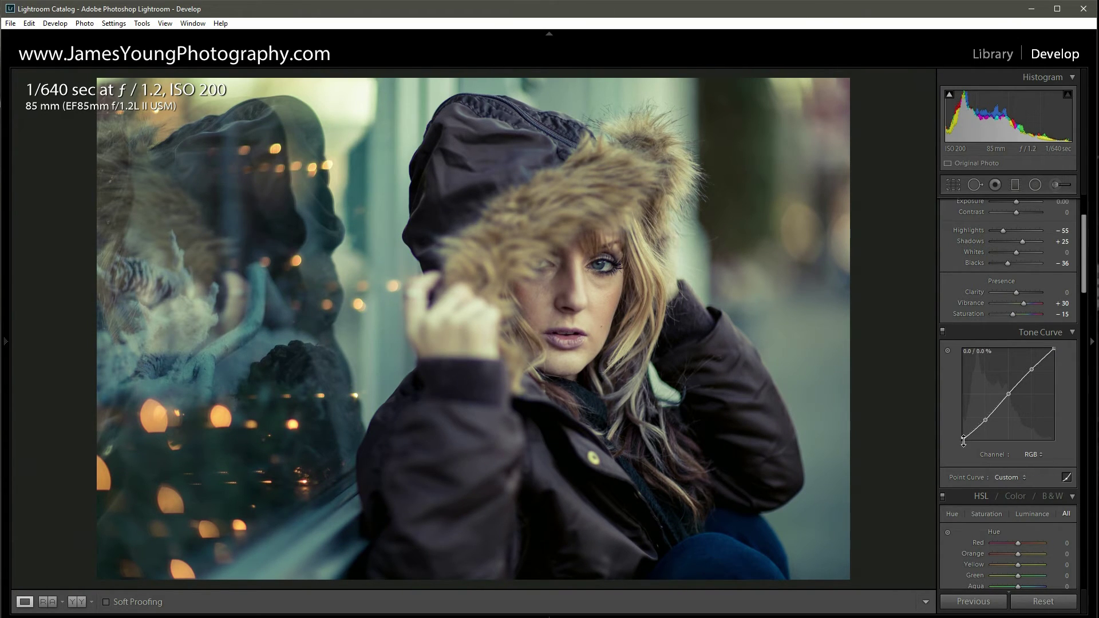
{"action": "left_click_drag", "start_coordinate": [959, 439], "coordinate": [968, 430]}
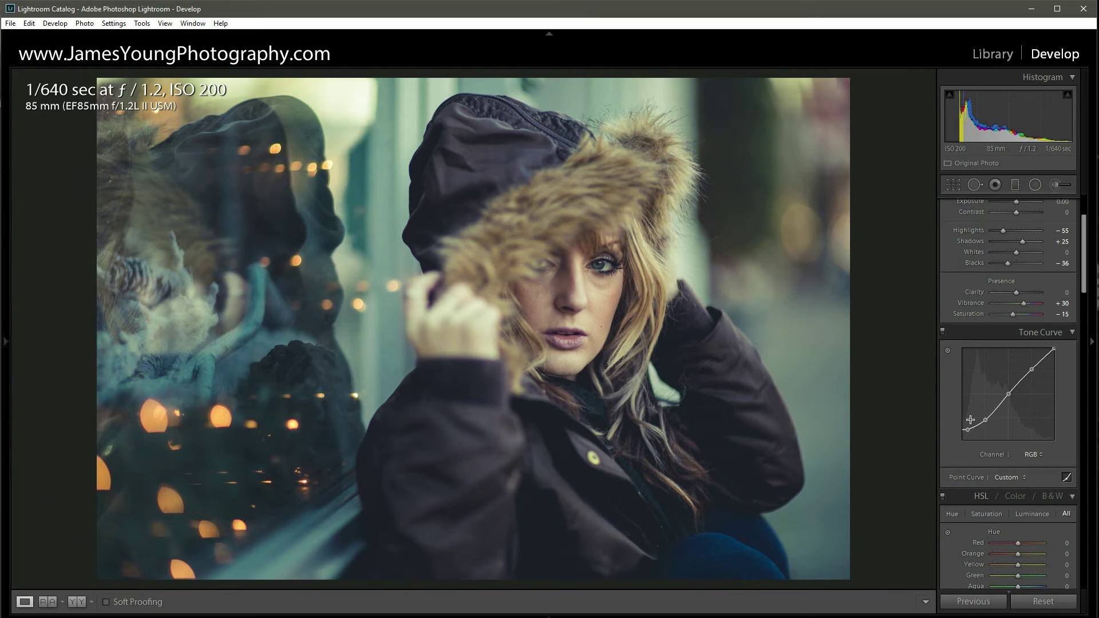
Activate the Adjustment Brush with the Skin Smoothing effect and check its list of effect presets
{"action": "scroll", "coordinate": [971, 419], "scroll_direction": "up", "scroll_amount": 3}
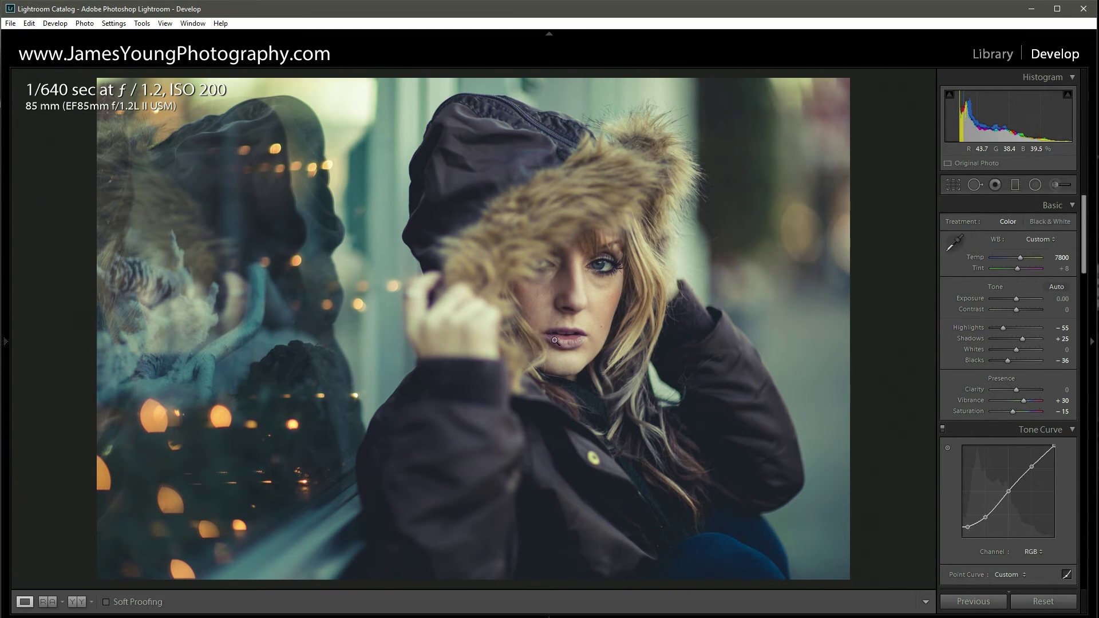
{"action": "left_click", "coordinate": [1054, 189]}
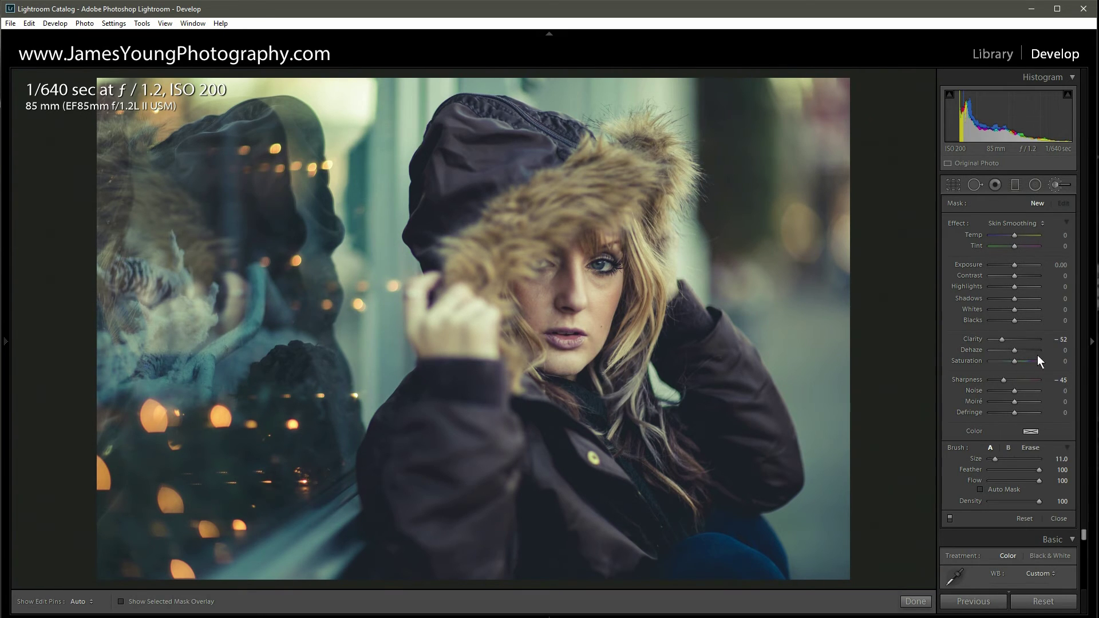
{"action": "left_click", "coordinate": [1040, 225]}
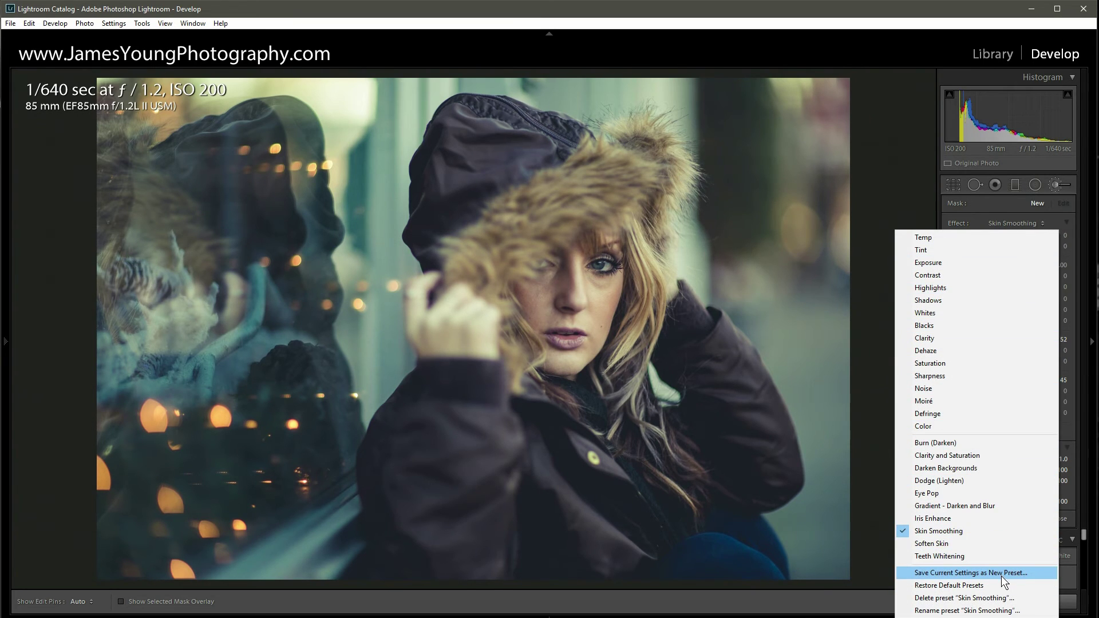
{"action": "key", "text": "Escape"}
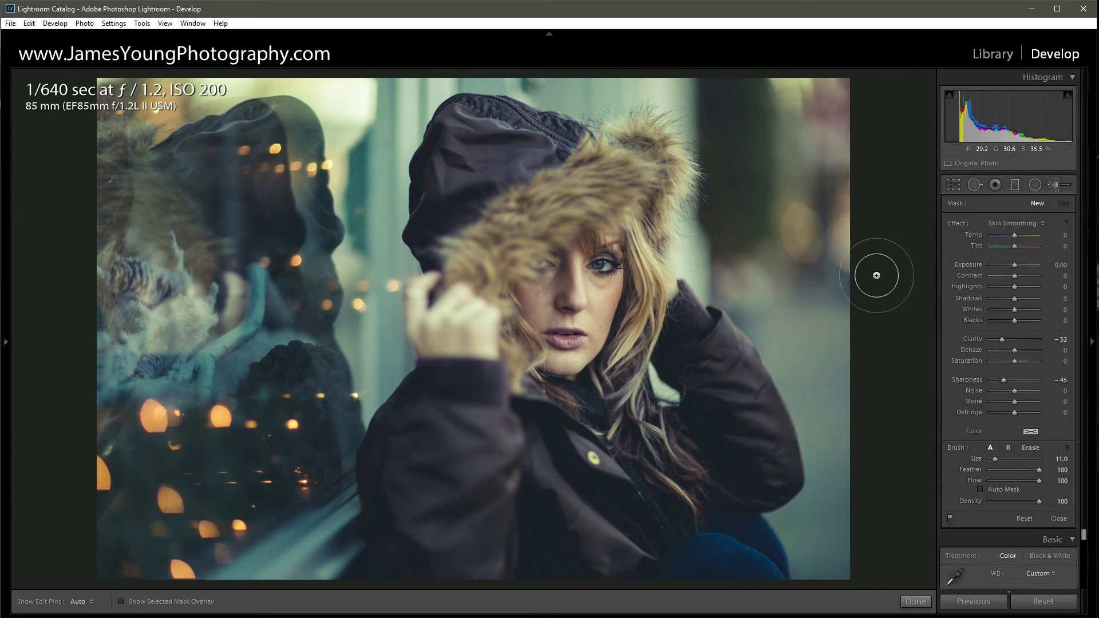
Smooth the facial skin by painting the Skin Smoothing effect over the cheeks, under-eye area and chin with brush size 16
{"action": "left_click", "coordinate": [578, 292]}
{"action": "scroll", "coordinate": [493, 229], "scroll_direction": "up", "scroll_amount": 5}
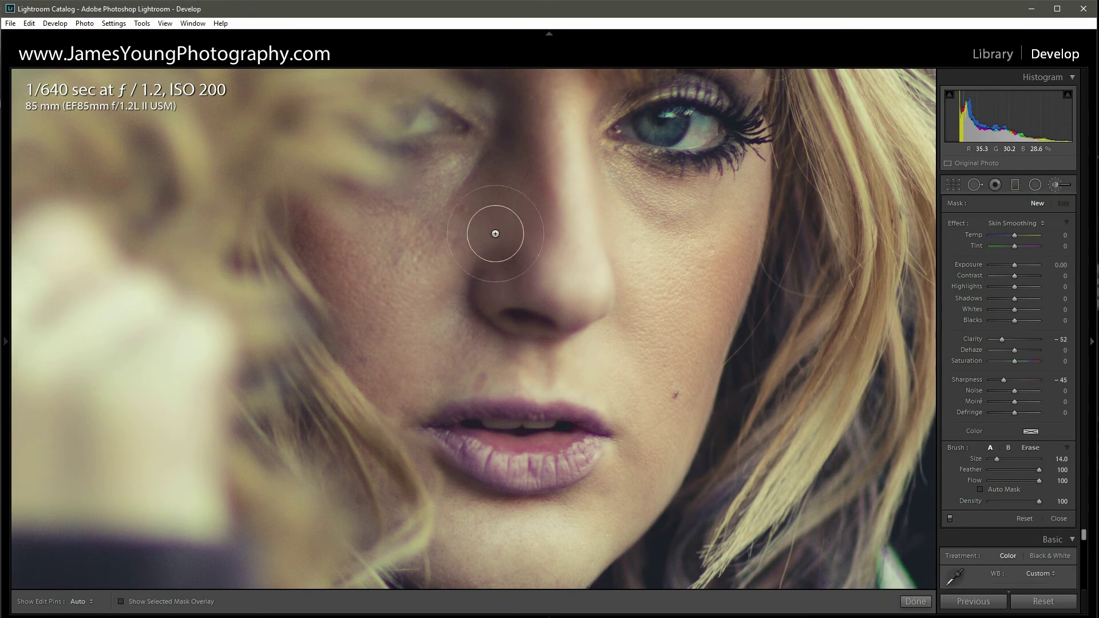
{"action": "key", "text": "h"}
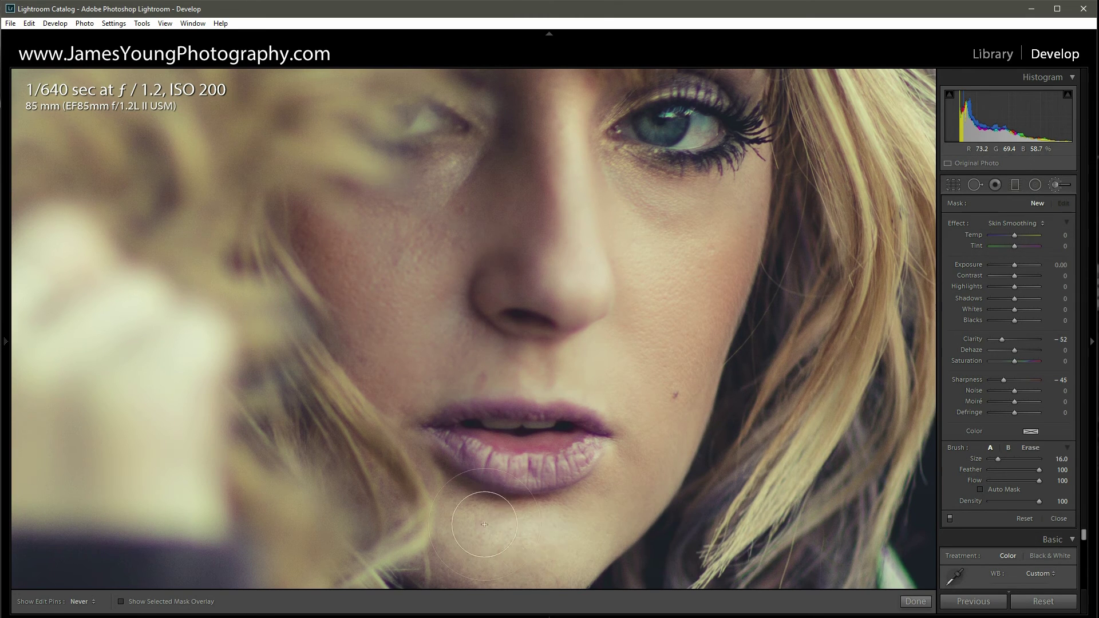
{"action": "left_click_drag", "start_coordinate": [479, 508], "coordinate": [466, 523]}
{"action": "key", "text": "h"}
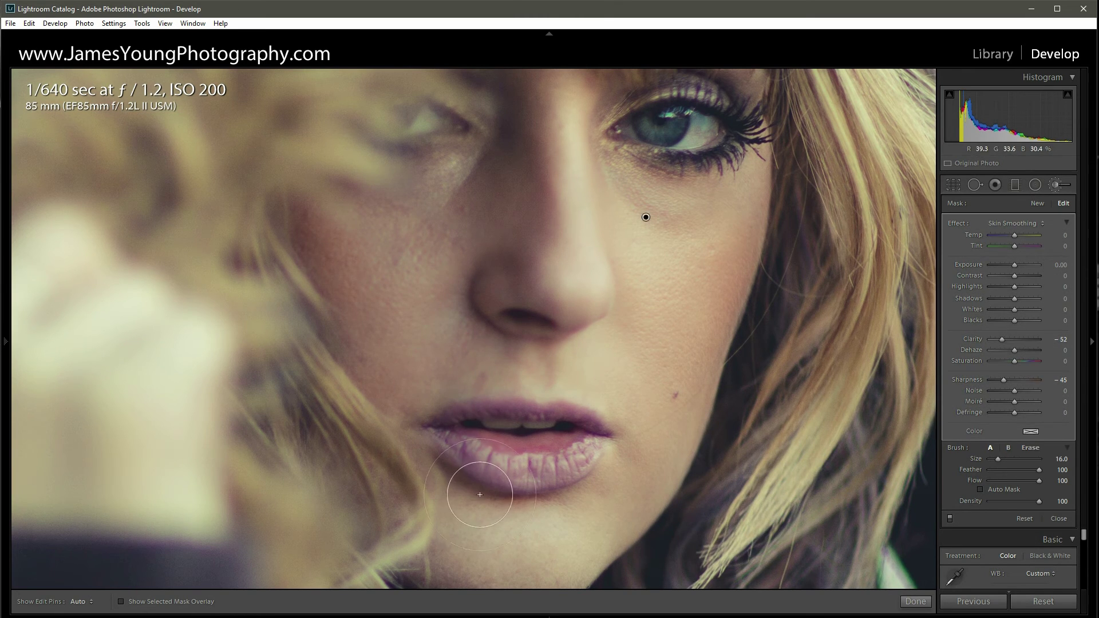
{"action": "key", "text": "ctrl+z"}
{"action": "left_click_drag", "start_coordinate": [485, 531], "coordinate": [483, 376]}
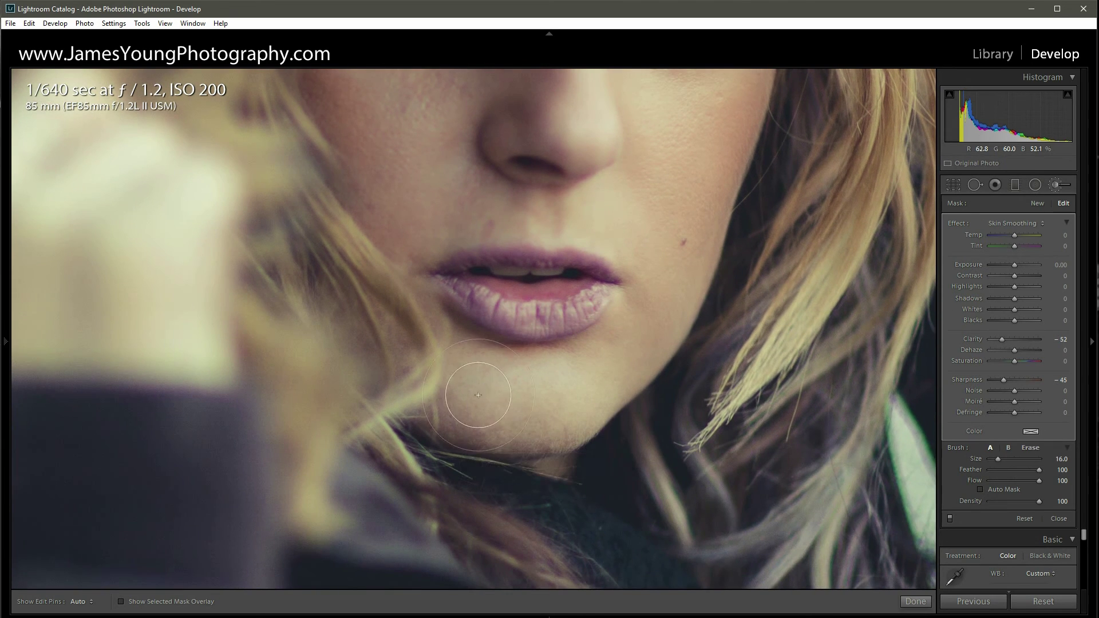
{"action": "key", "text": "h"}
{"action": "key", "text": "h"}
{"action": "left_click_drag", "start_coordinate": [687, 212], "coordinate": [692, 403]}
{"action": "left_click", "coordinate": [692, 403]}
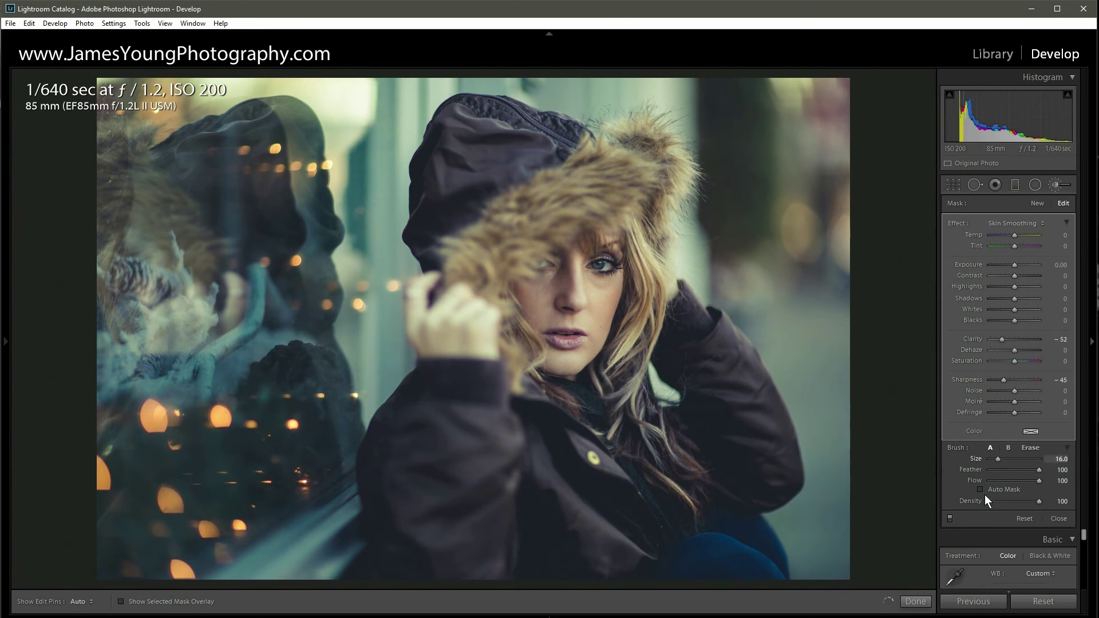
Compare the portrait with and without the skin smoothing by switching the brush adjustments off and on
{"action": "left_click", "coordinate": [950, 518]}
{"action": "left_click", "coordinate": [949, 518]}
{"action": "left_click", "coordinate": [950, 519]}
{"action": "left_click", "coordinate": [950, 518]}
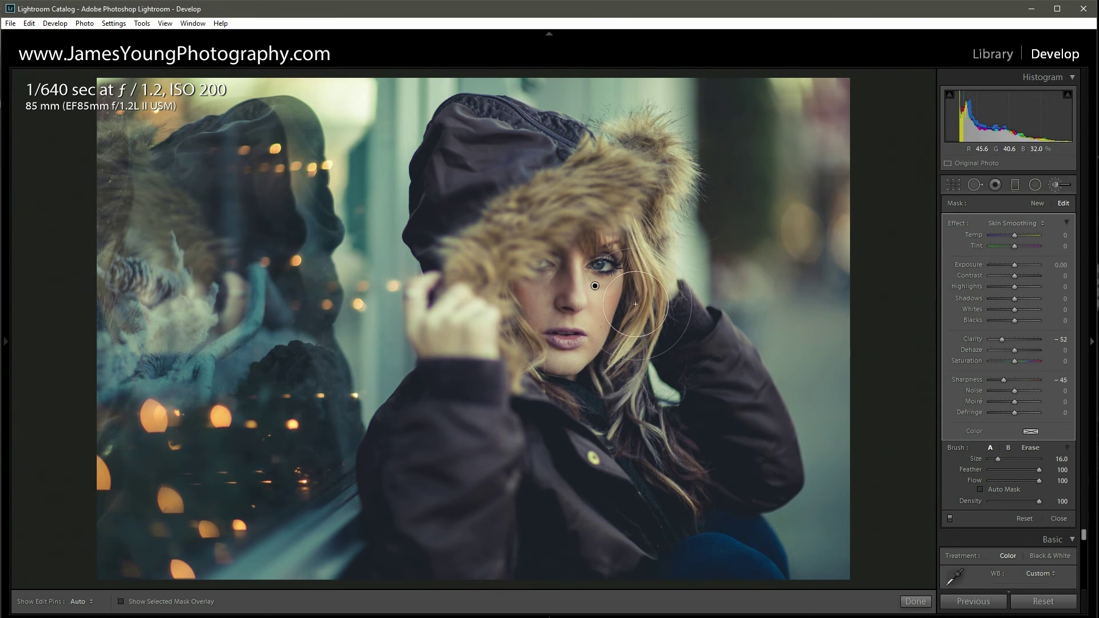
Create a new brush mask with the Eye Pop effect and paint it over the unobstructed eye's iris at brush size 4
{"action": "left_click", "coordinate": [1039, 204]}
{"action": "left_click", "coordinate": [1035, 224]}
{"action": "left_click", "coordinate": [1018, 262]}
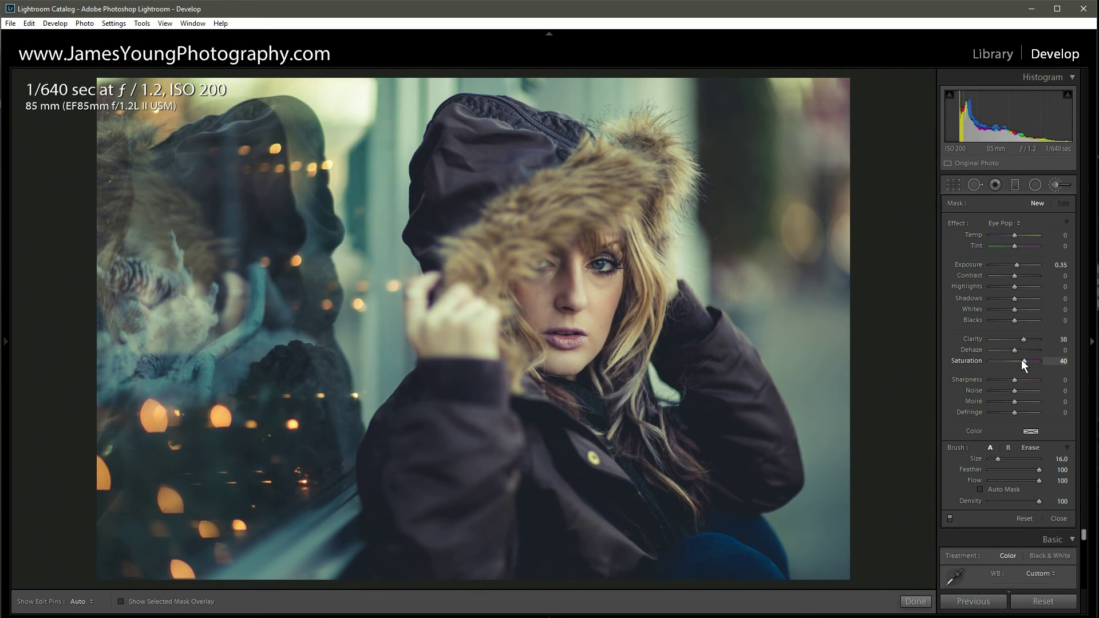
{"action": "left_click", "coordinate": [592, 254]}
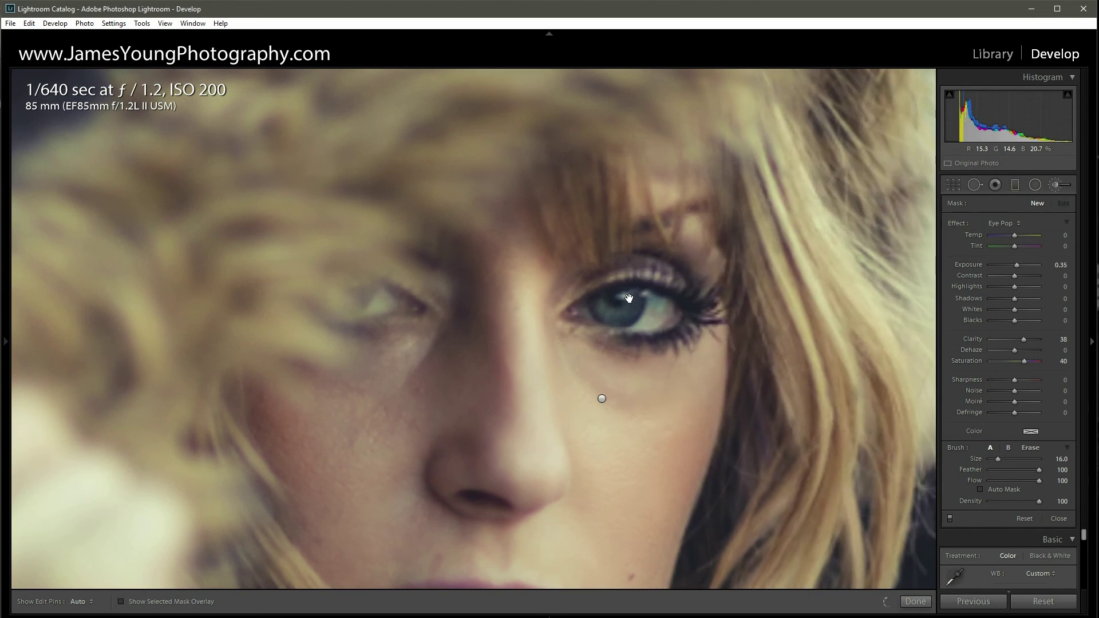
{"action": "scroll", "coordinate": [631, 302], "scroll_direction": "down", "scroll_amount": 5}
{"action": "scroll", "coordinate": [631, 302], "scroll_direction": "down", "scroll_amount": 1}
{"action": "key", "text": "h"}
{"action": "mouse_move", "coordinate": [602, 307]}
{"action": "left_mouse_down"}
{"action": "mouse_move", "coordinate": [636, 306]}
{"action": "mouse_move", "coordinate": [601, 306]}
{"action": "mouse_move", "coordinate": [624, 312]}
{"action": "mouse_move", "coordinate": [637, 294]}
{"action": "mouse_move", "coordinate": [627, 312]}
{"action": "mouse_move", "coordinate": [598, 309]}
{"action": "mouse_move", "coordinate": [636, 307]}
{"action": "left_mouse_up"}
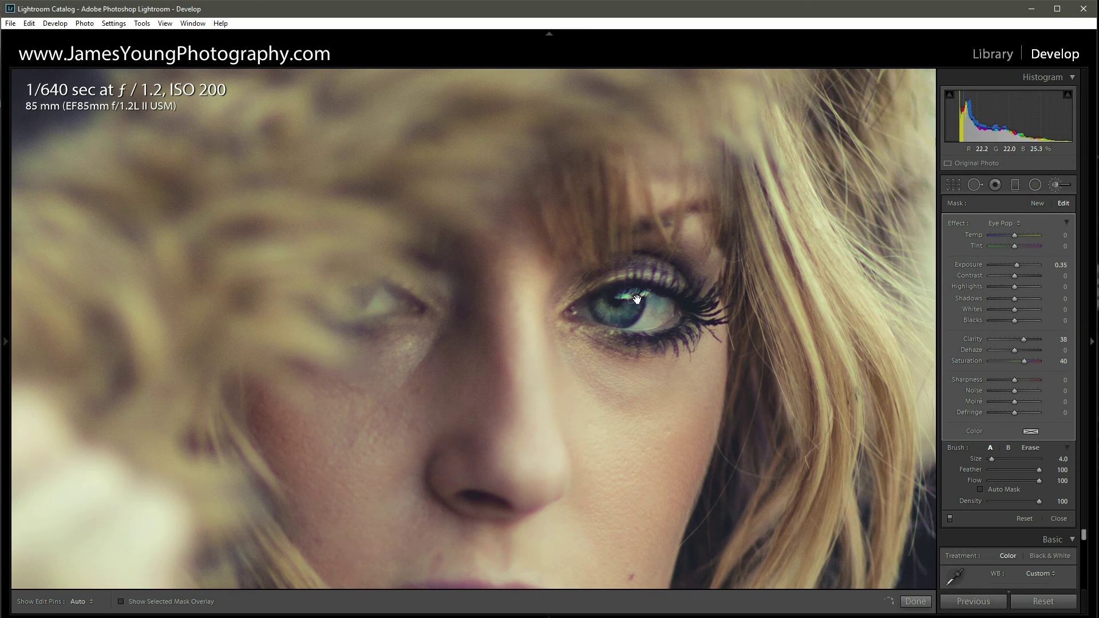
{"action": "key", "text": "z"}
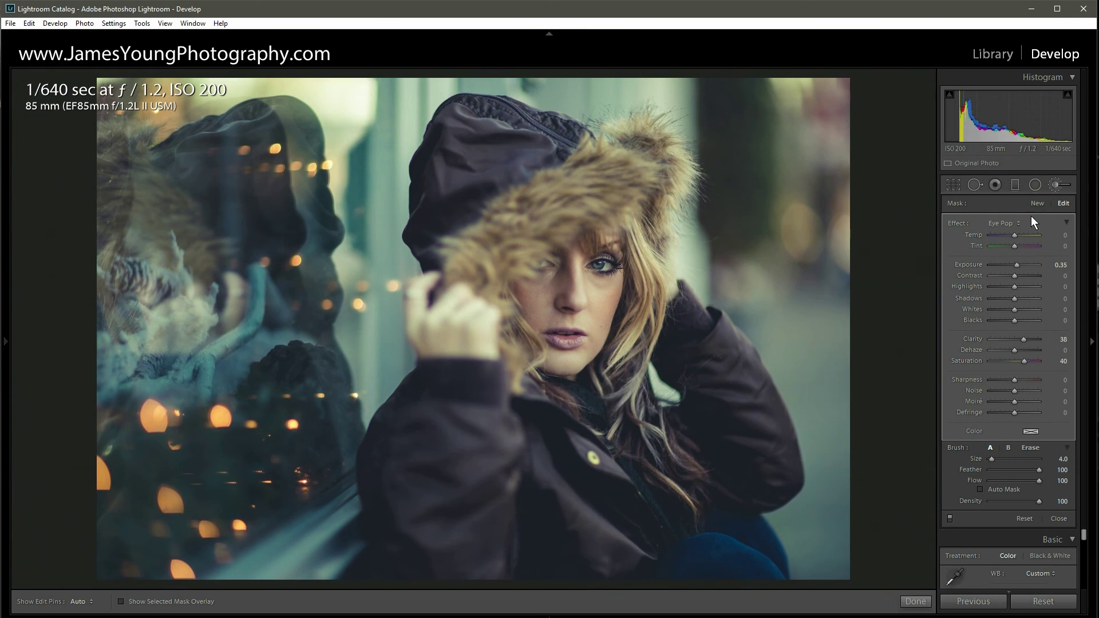
Compare the photo with and without all brush retouching by toggling it repeatedly with edit pins hidden, and close the Adjustment Brush
{"action": "key", "text": "h"}
{"action": "left_click", "coordinate": [950, 519]}
{"action": "left_click", "coordinate": [950, 519]}
{"action": "left_click", "coordinate": [951, 520]}
{"action": "left_click", "coordinate": [952, 520]}
{"action": "left_click", "coordinate": [951, 519]}
{"action": "left_click", "coordinate": [951, 519]}
{"action": "left_click", "coordinate": [951, 520]}
{"action": "left_click", "coordinate": [952, 520]}
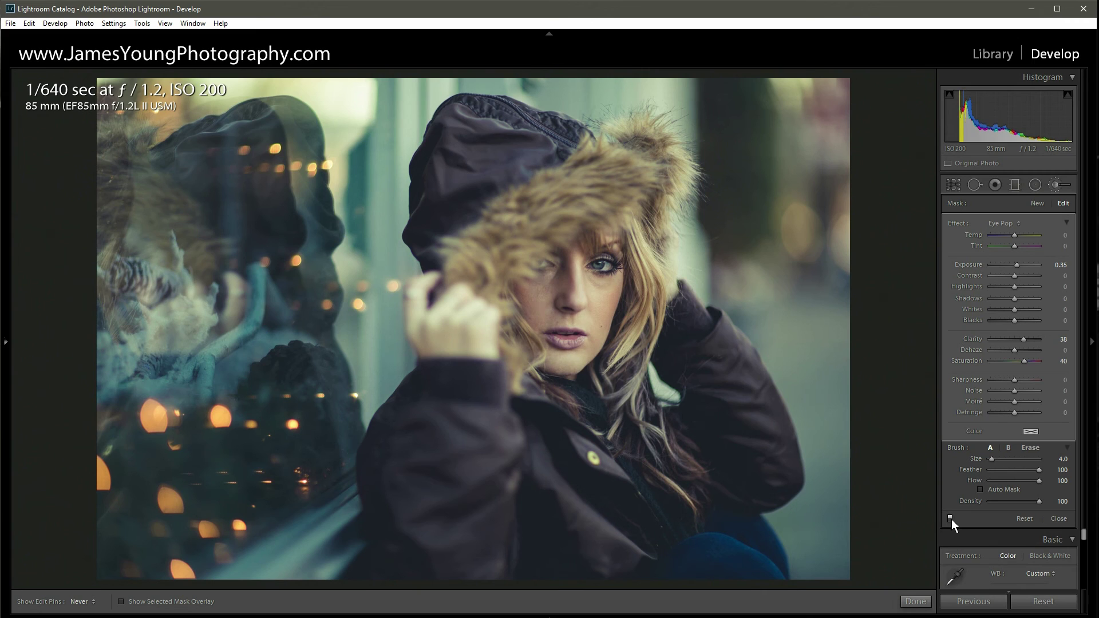
{"action": "left_click", "coordinate": [1055, 184]}
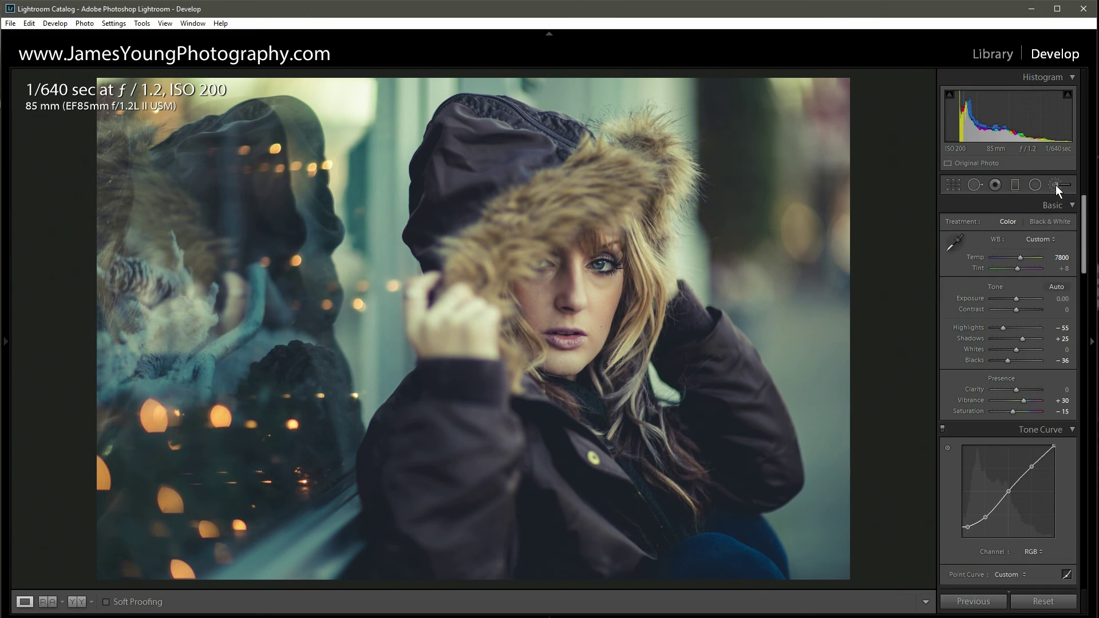
Darken the photo's edges by setting the post-crop vignette Amount to −20
{"action": "scroll", "coordinate": [995, 266], "scroll_direction": "down", "scroll_amount": 10}
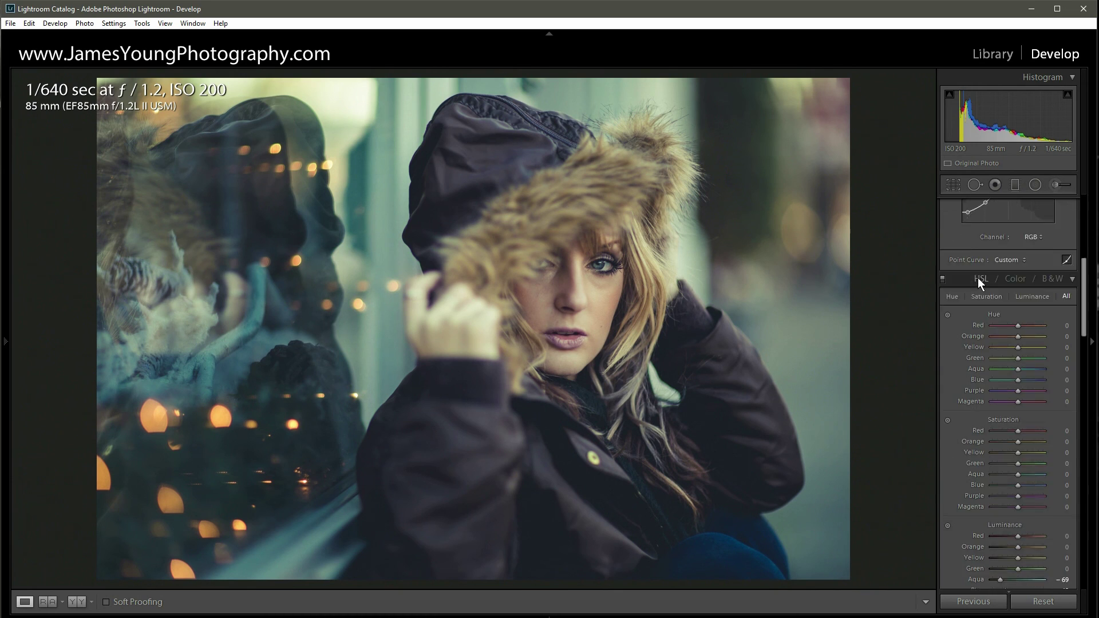
{"action": "scroll", "coordinate": [974, 279], "scroll_direction": "down", "scroll_amount": 8}
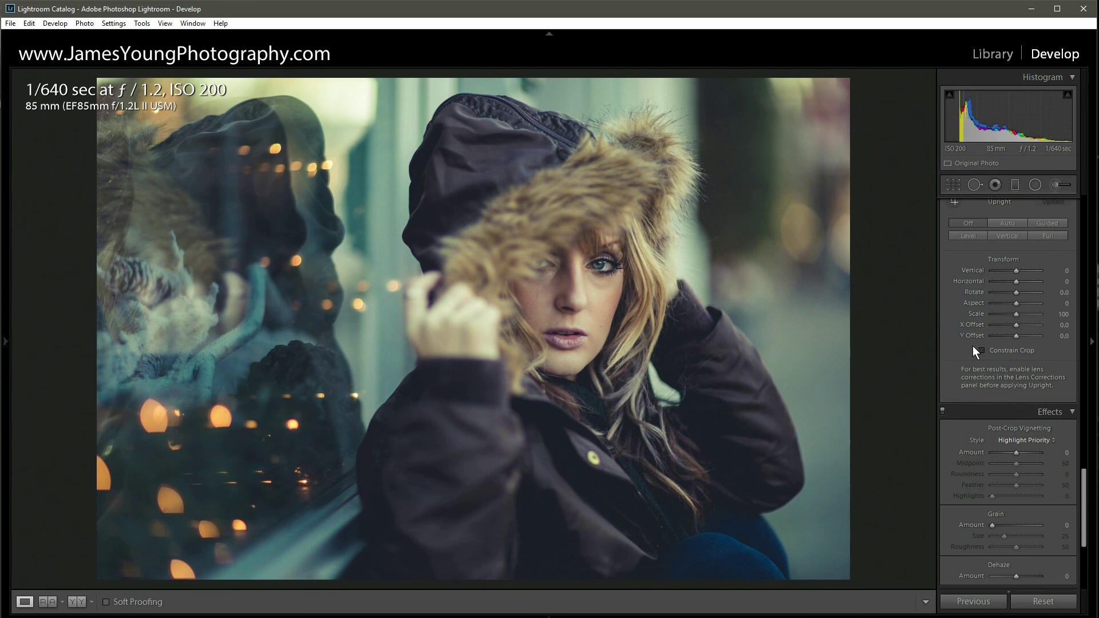
{"action": "scroll", "coordinate": [973, 346], "scroll_direction": "down", "scroll_amount": 3}
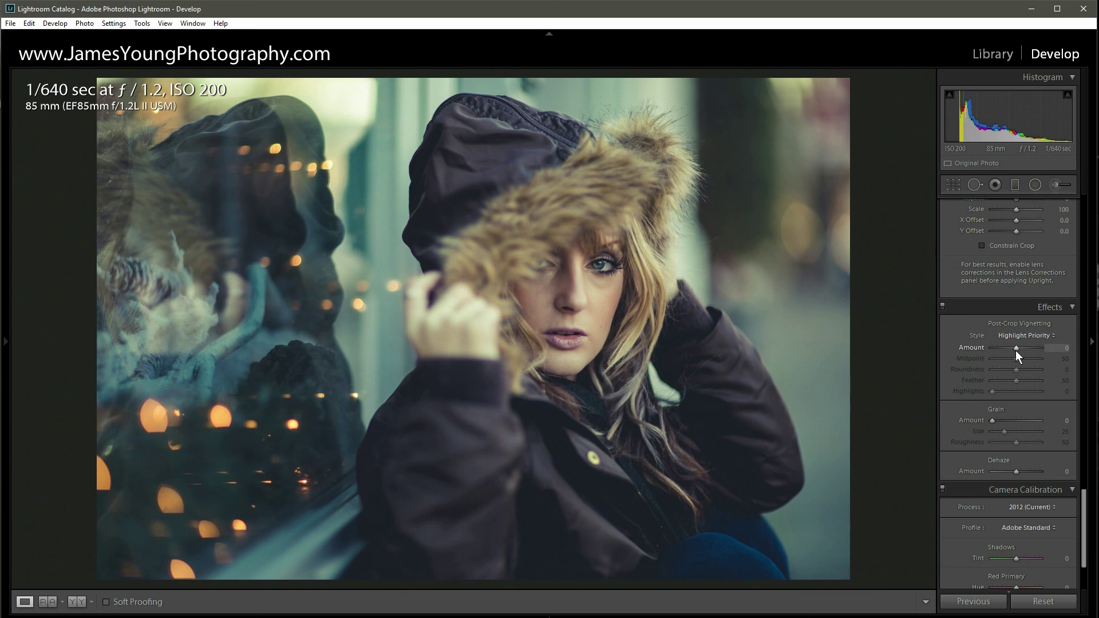
{"action": "key", "text": "Down"}
{"action": "key", "text": "Down"}
{"action": "key", "text": "Down"}
{"action": "key", "text": "Down"}
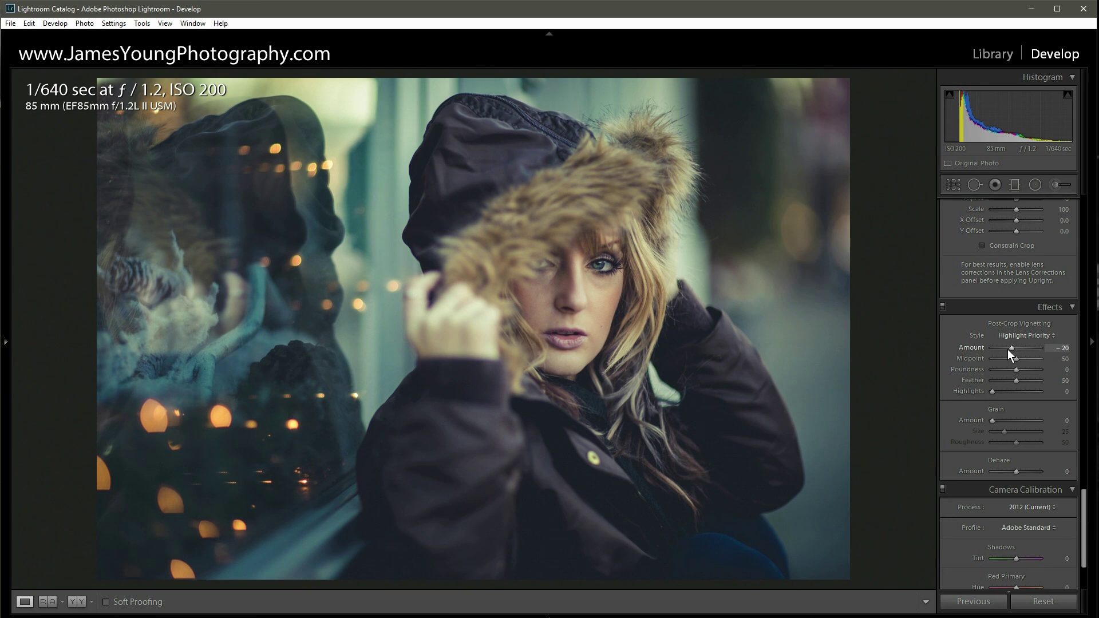
Sharpen the photo by setting the sharpening Amount to 75
{"action": "scroll", "coordinate": [981, 424], "scroll_direction": "up", "scroll_amount": 5}
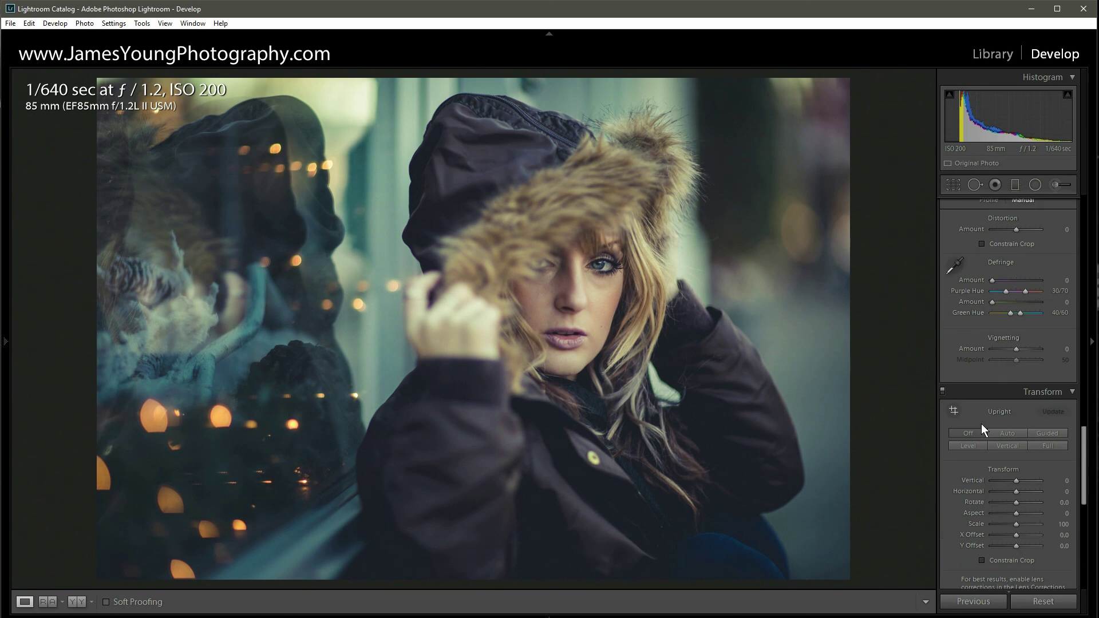
{"action": "scroll", "coordinate": [981, 423], "scroll_direction": "up", "scroll_amount": 6}
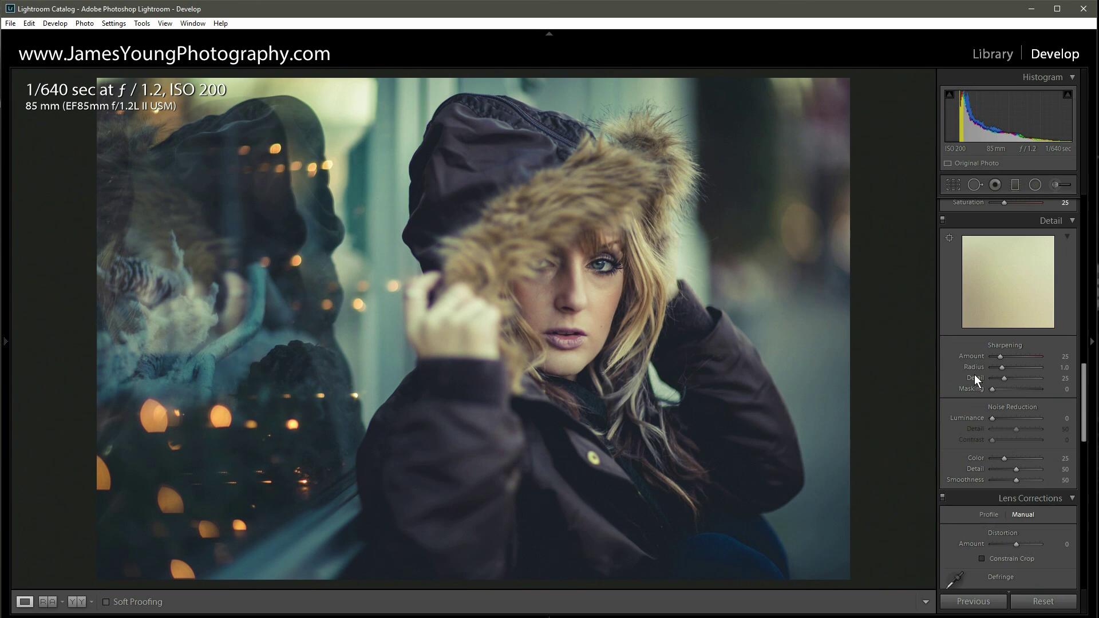
{"action": "key", "text": "Up"}
{"action": "key", "text": "Up"}
{"action": "key", "text": "Up"}
{"action": "key", "text": "Up"}
{"action": "key", "text": "Up"}
{"action": "key", "text": "Up"}
{"action": "key", "text": "Up"}
{"action": "key", "text": "Up"}
Compare the finished edit with the original photo using the Before view, and return to the edited version
{"action": "key", "text": "backslash"}
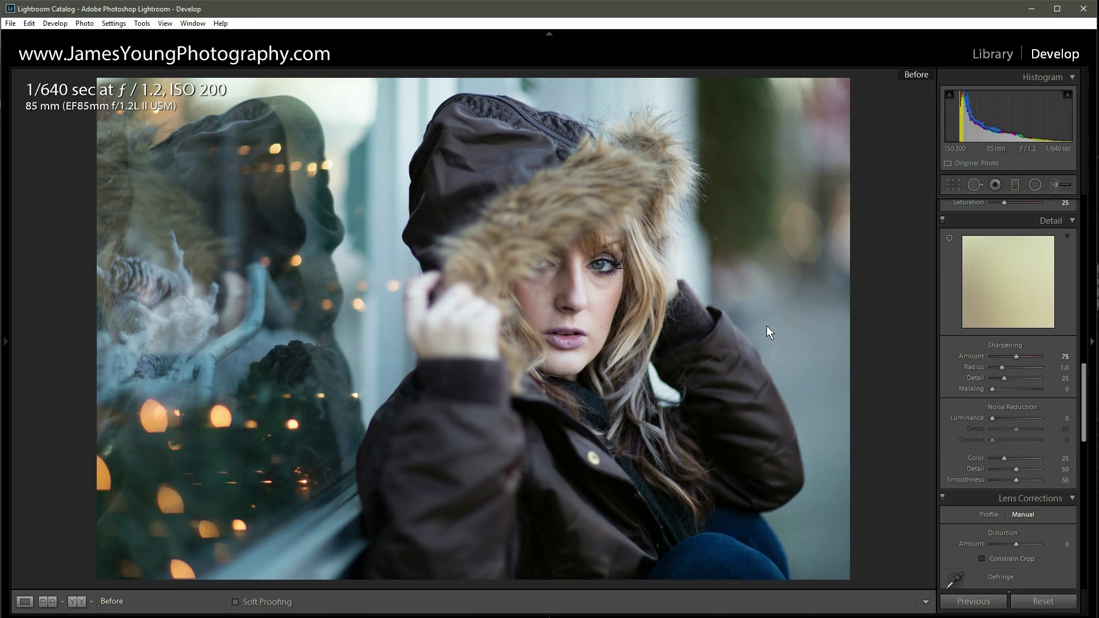
{"action": "key", "text": "backslash"}
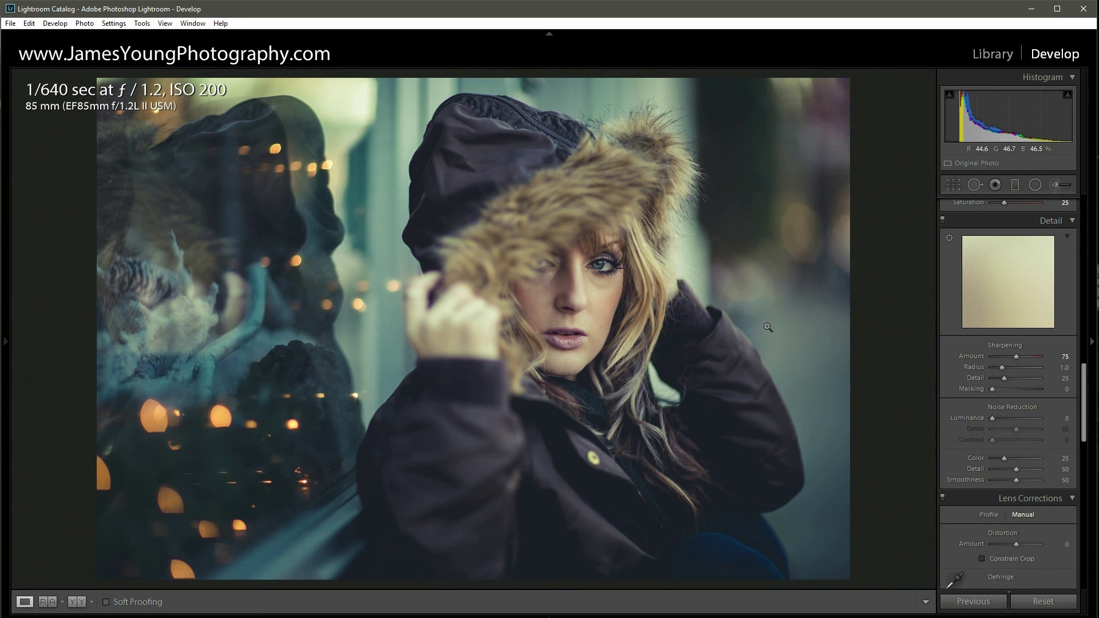